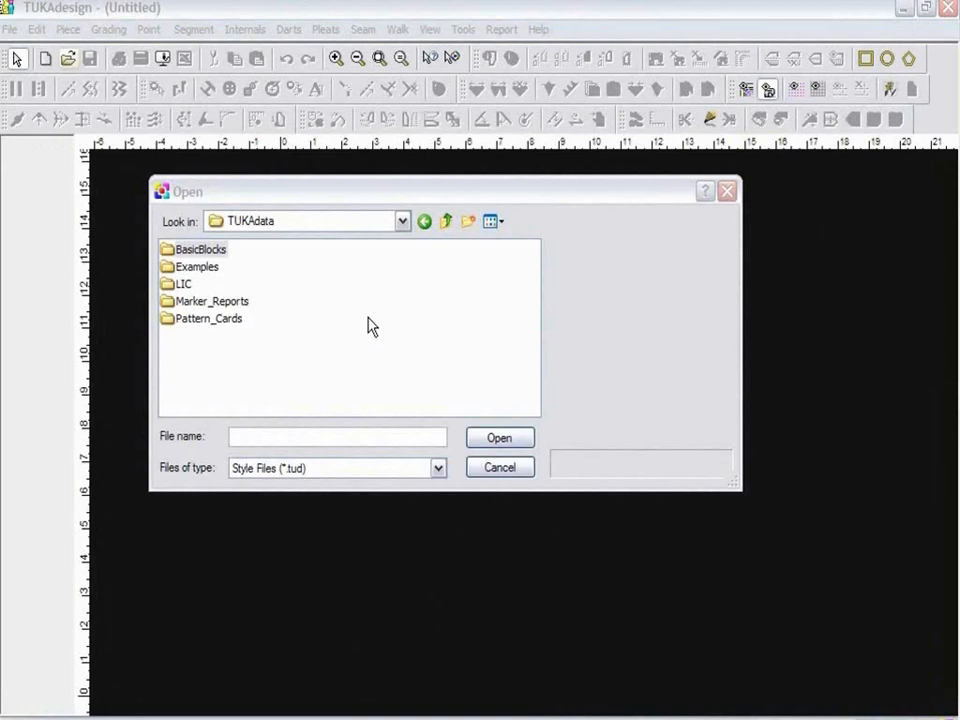
# Open the style file 1_LADIES BODICE BLOCK.tud from the Shirts folder of the Womens BasicBlocks.
pyautogui.doubleClick(207, 250)
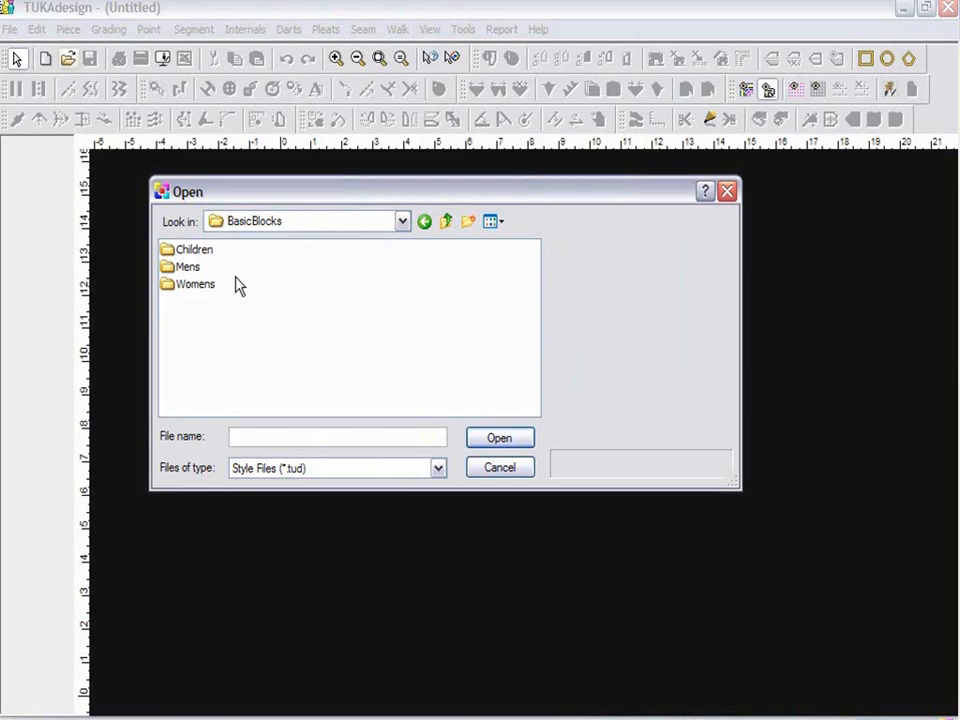
pyautogui.doubleClick(204, 286)
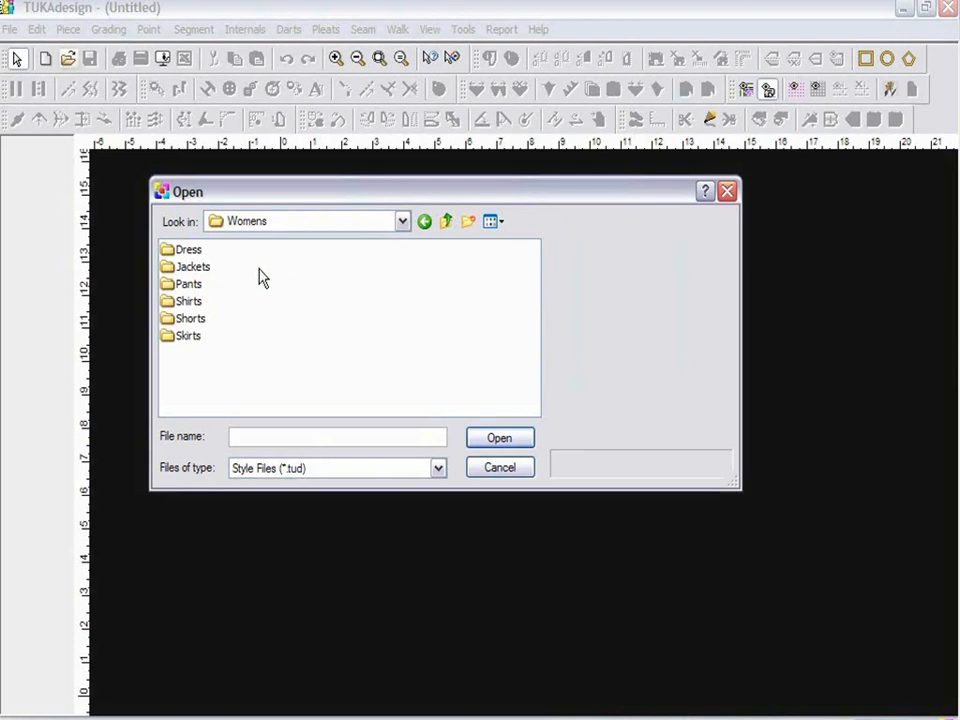
pyautogui.doubleClick(182, 302)
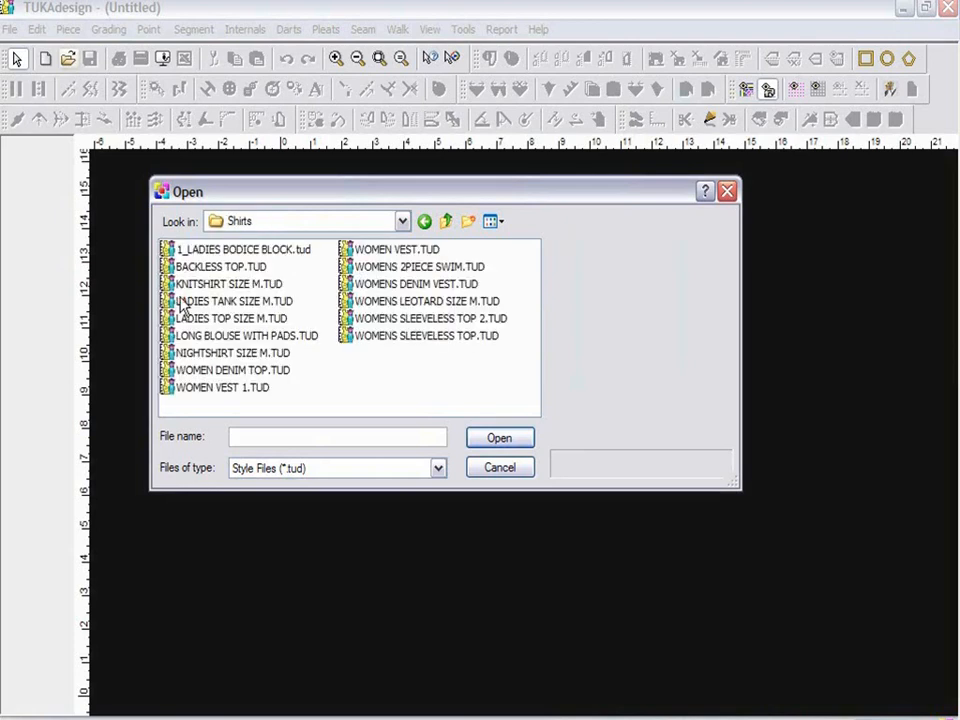
pyautogui.doubleClick(236, 251)
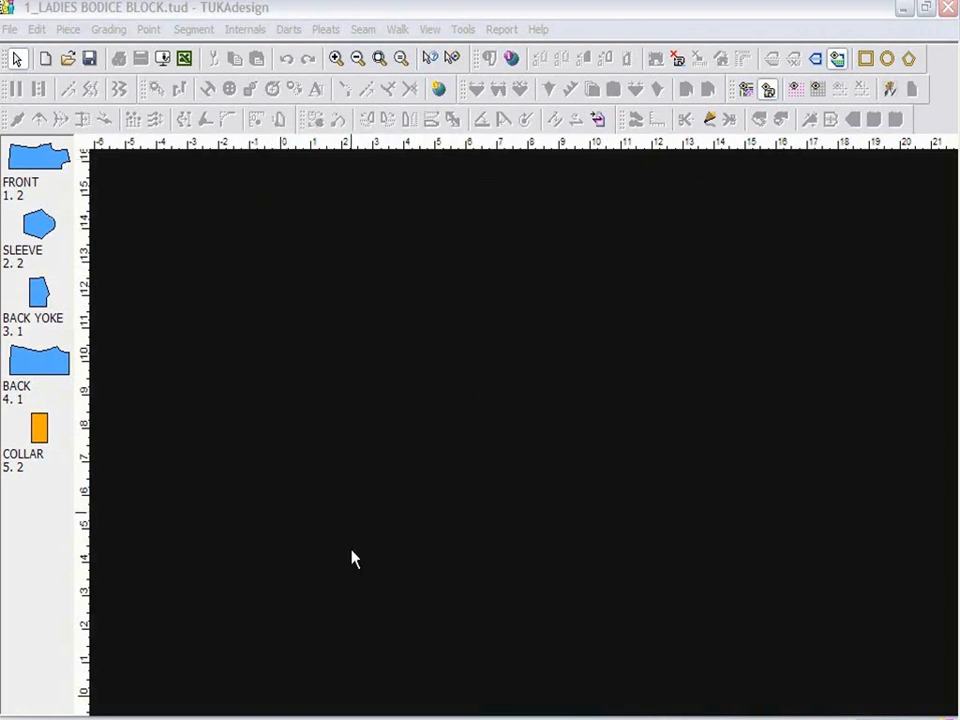
# Place the FRONT, SLEEVE, BACK YOKE, BACK and COLLAR pieces in the work area.
pyautogui.click(27, 170)
pyautogui.click(36, 222)
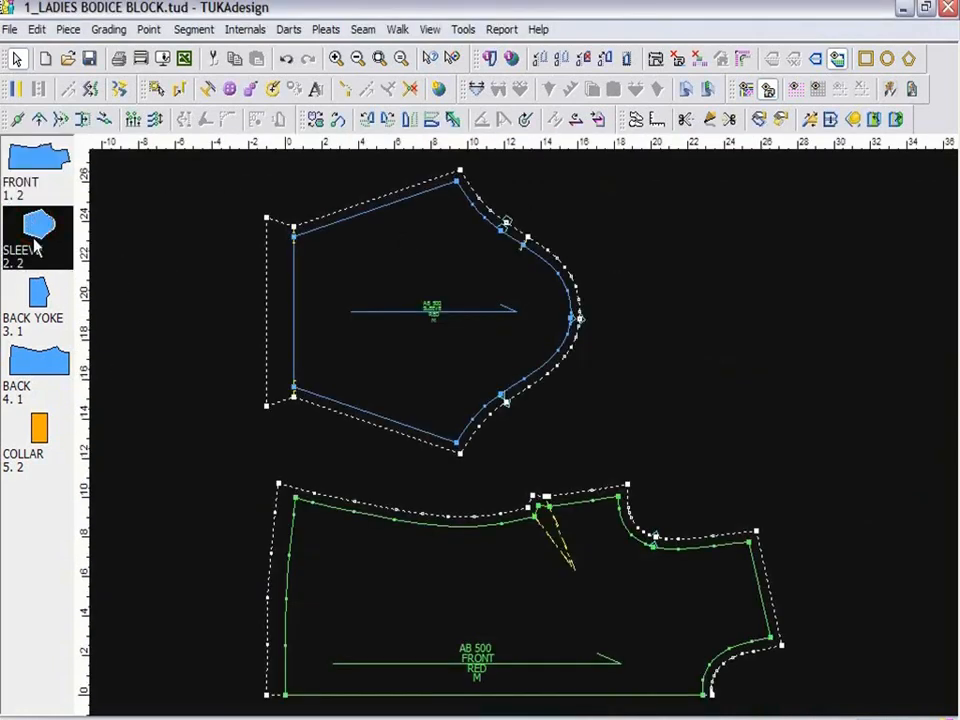
pyautogui.click(38, 287)
pyautogui.click(40, 360)
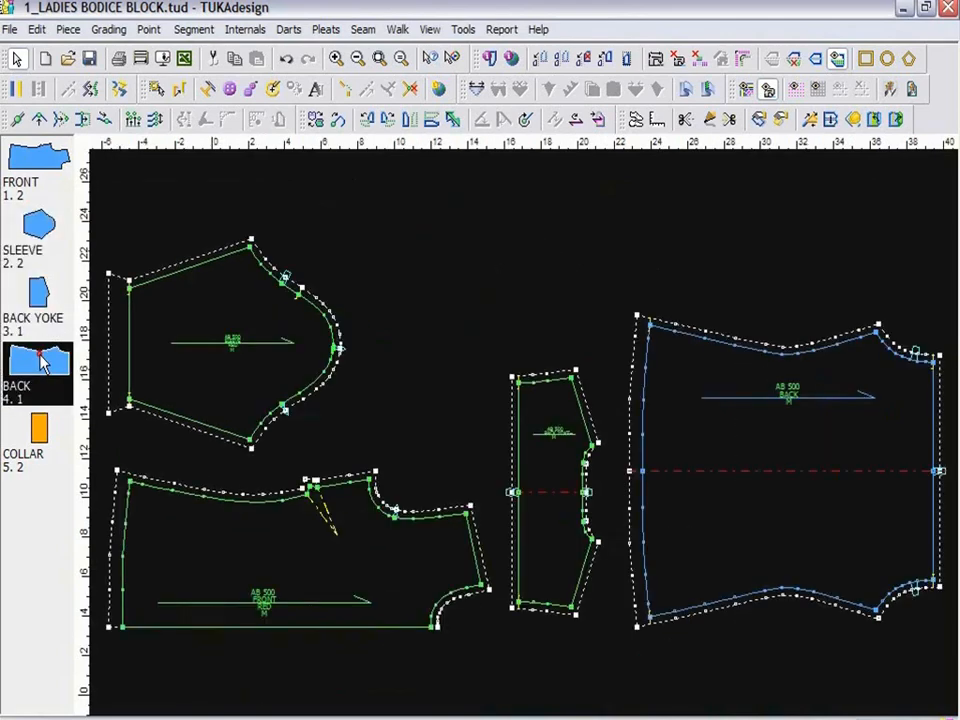
pyautogui.click(38, 428)
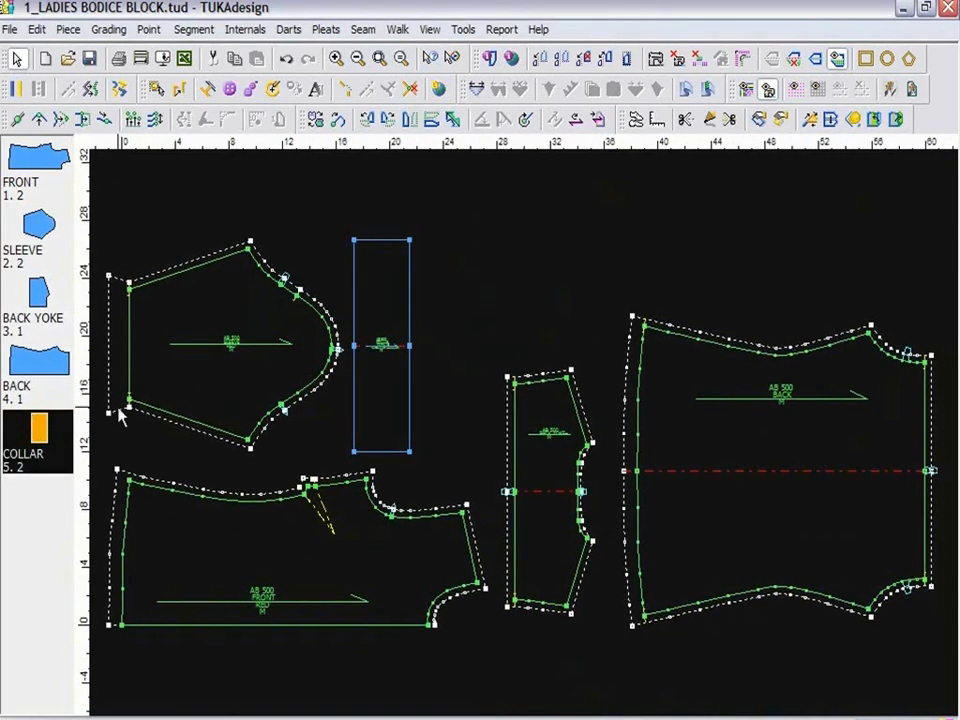
# Clear all the placed pattern pieces from the work area.
pyautogui.press('Delete')
pyautogui.press('Delete')
pyautogui.press('Delete')
pyautogui.press('Delete')
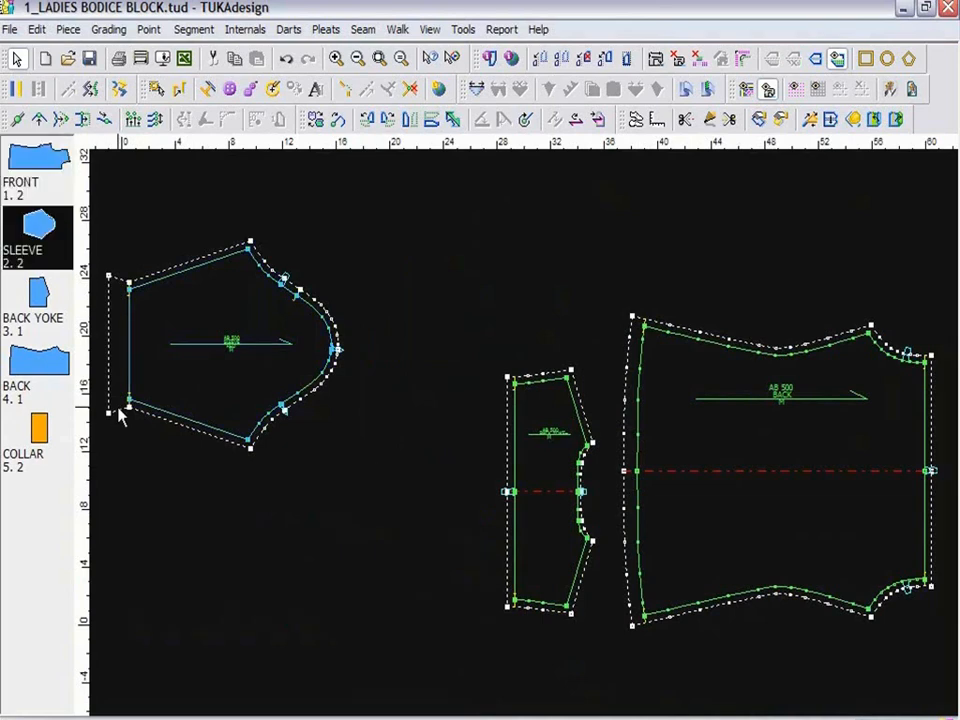
pyautogui.press('Delete')
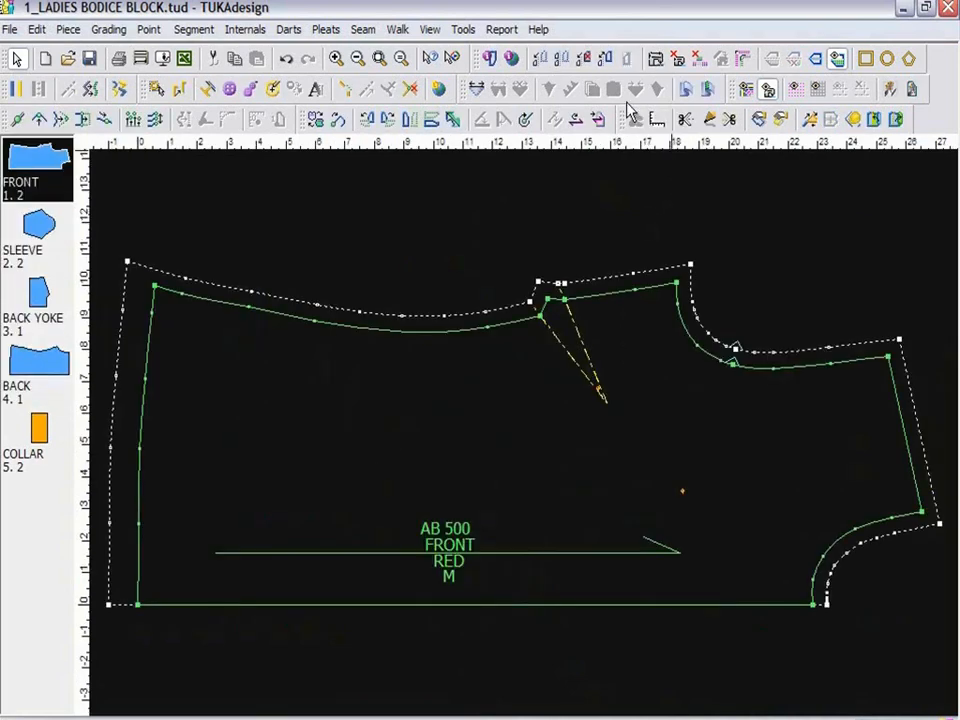
# Float the ToolKit tool set above the FRONT piece and switch between its ruler and scissors tools.
pyautogui.moveTo(621, 122); pyautogui.dragTo(616, 200)
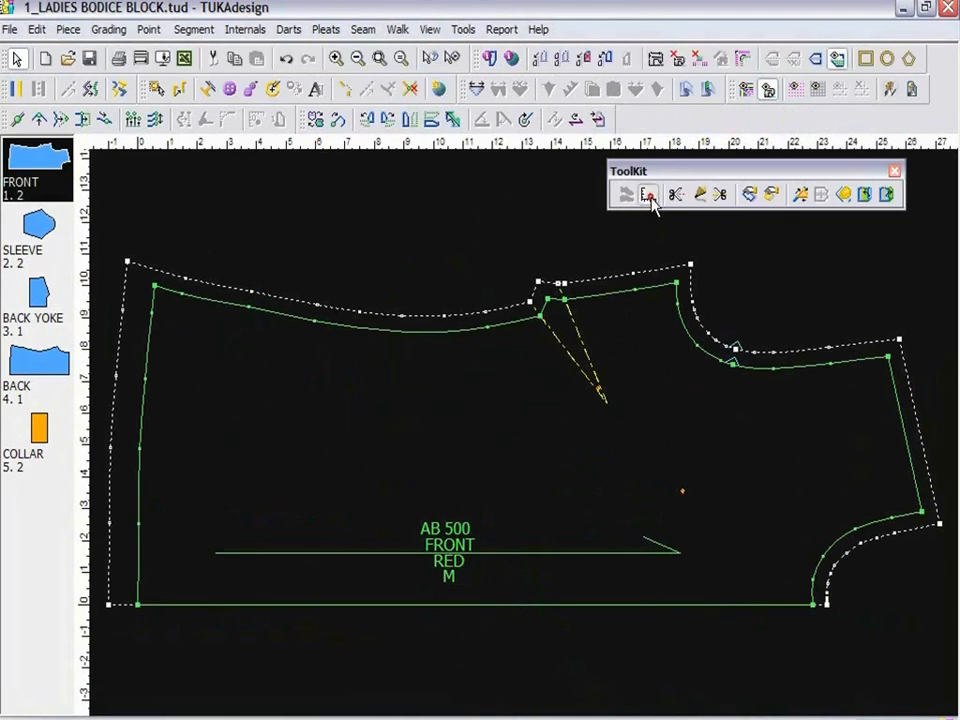
pyautogui.click(651, 199)
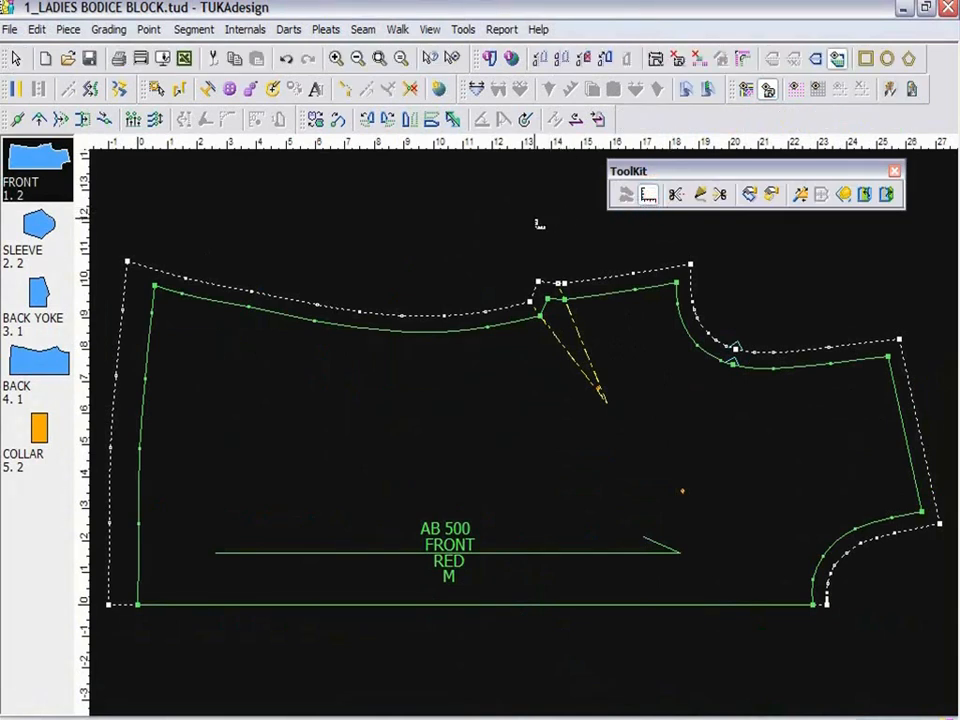
pyautogui.click(678, 196)
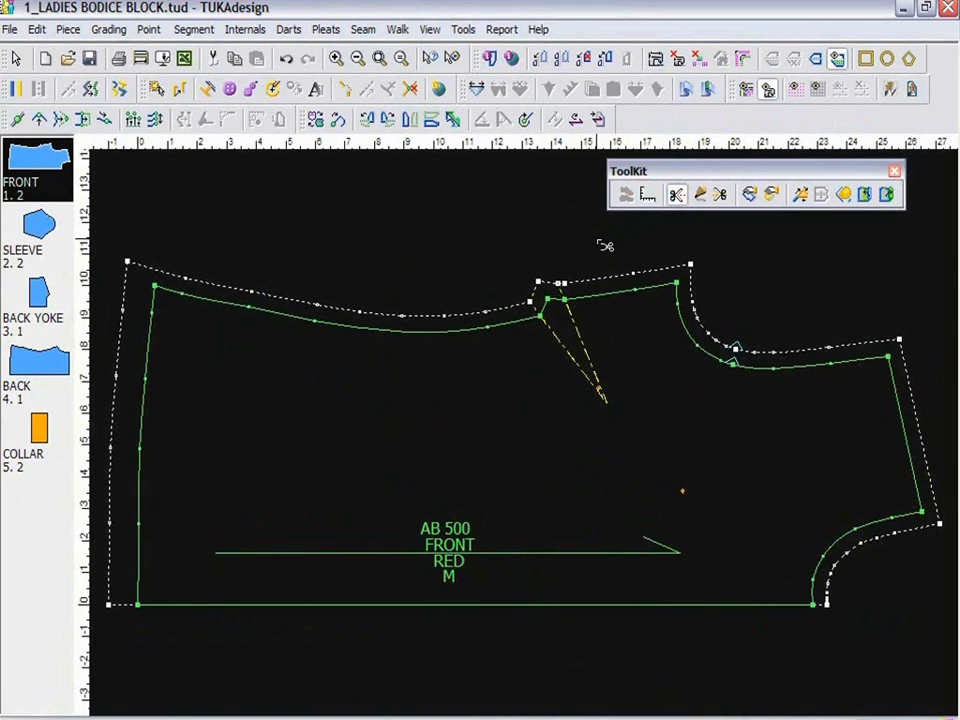
# Draw a straight internal line on the FRONT piece from the middle of the hem to the side seam's waist, and return to the Select Tool.
pyautogui.click(701, 196)
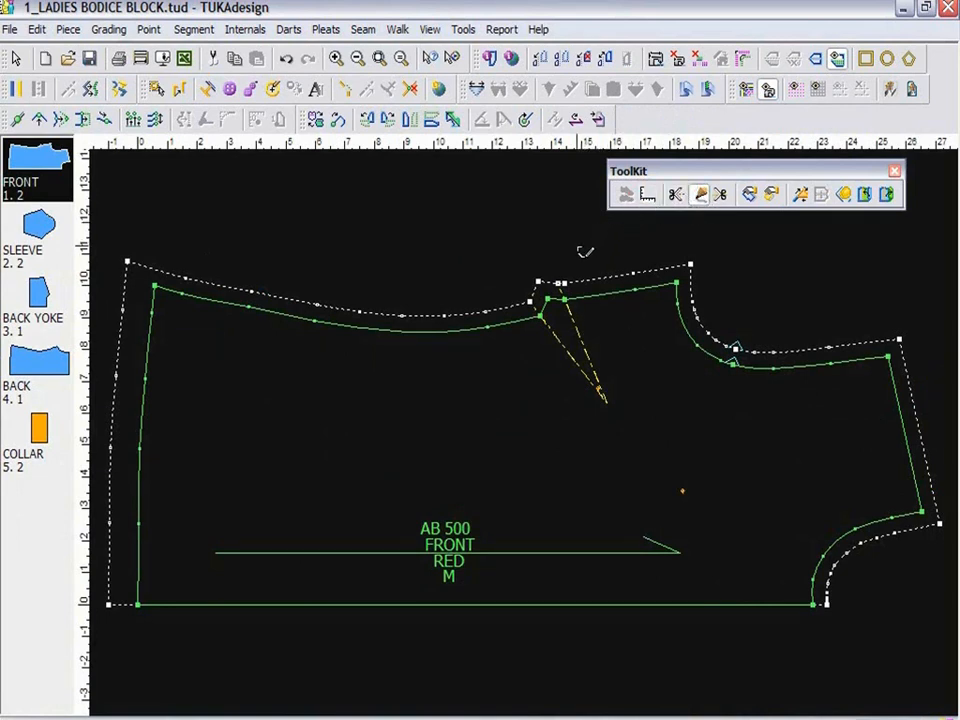
pyautogui.click(141, 448)
pyautogui.click(412, 331)
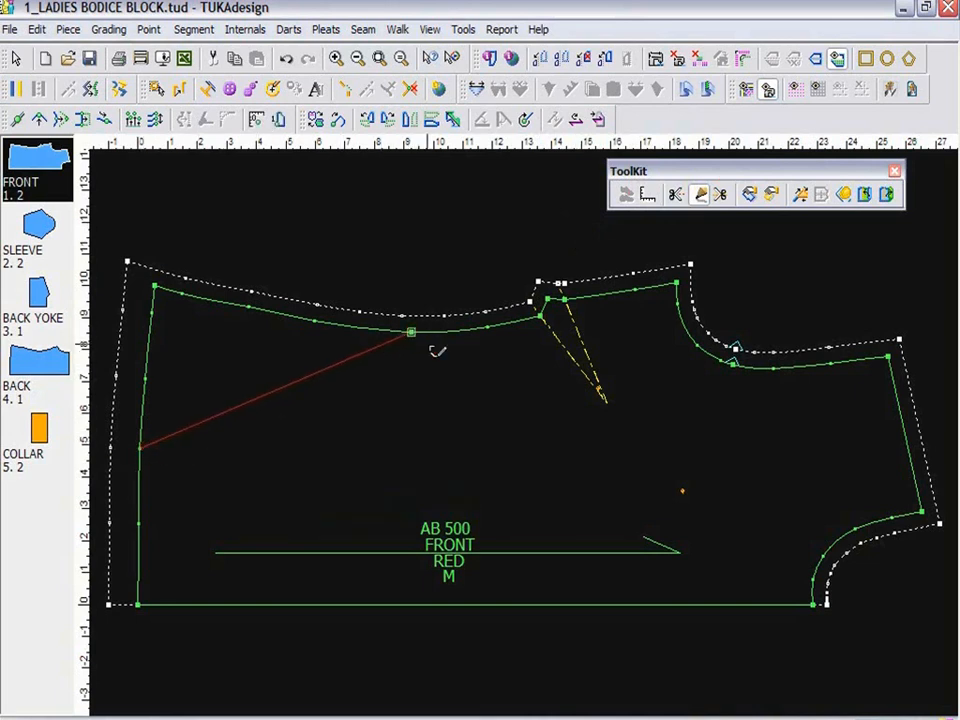
pyautogui.rightClick(467, 386)
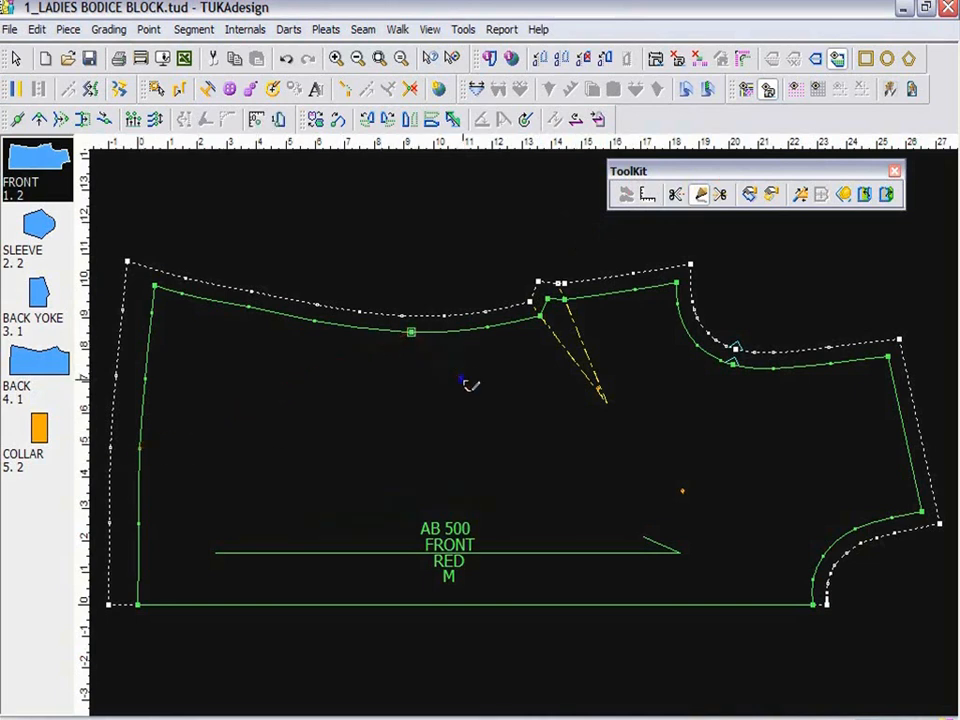
pyautogui.rightClick(436, 241)
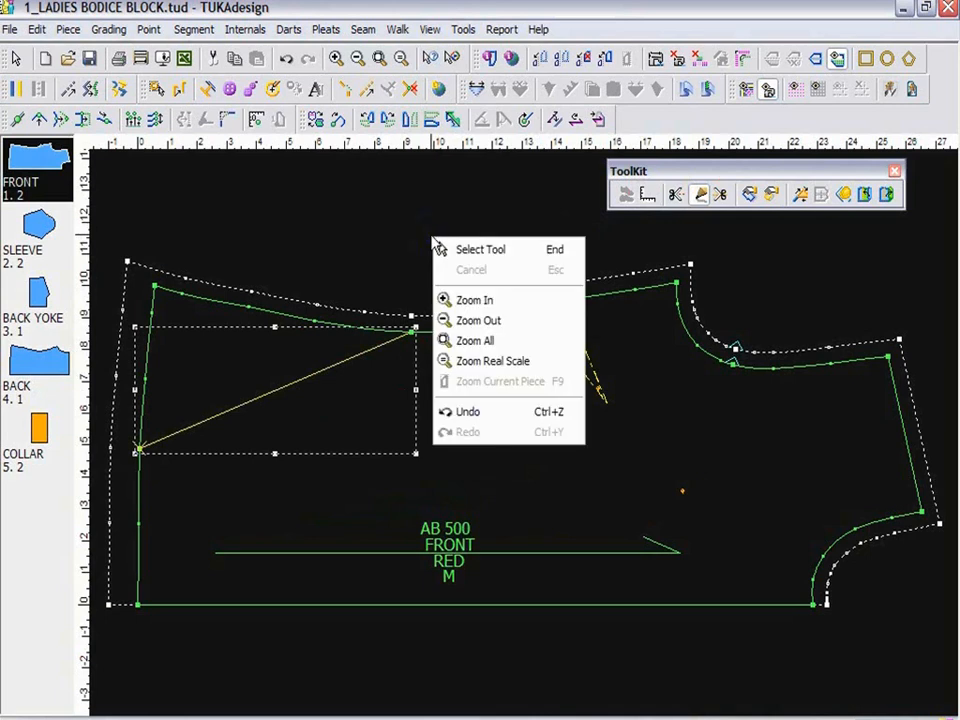
pyautogui.click(490, 252)
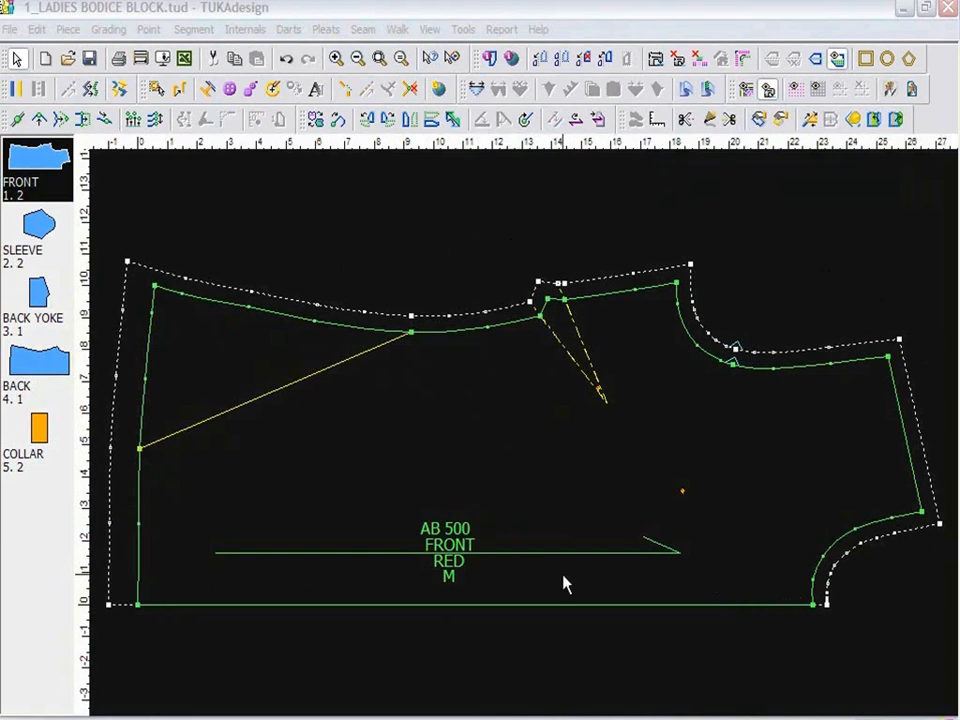
# Select the grain line and the diagonal internal line of the FRONT piece, and view the internal line's contour properties.
pyautogui.click(680, 559)
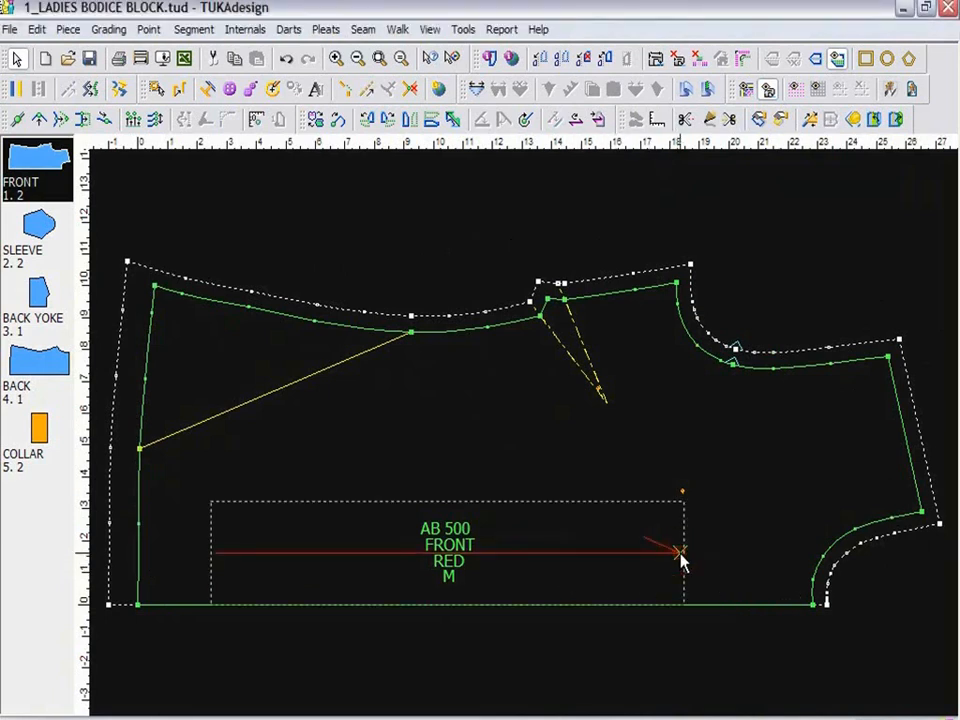
pyautogui.click(310, 379)
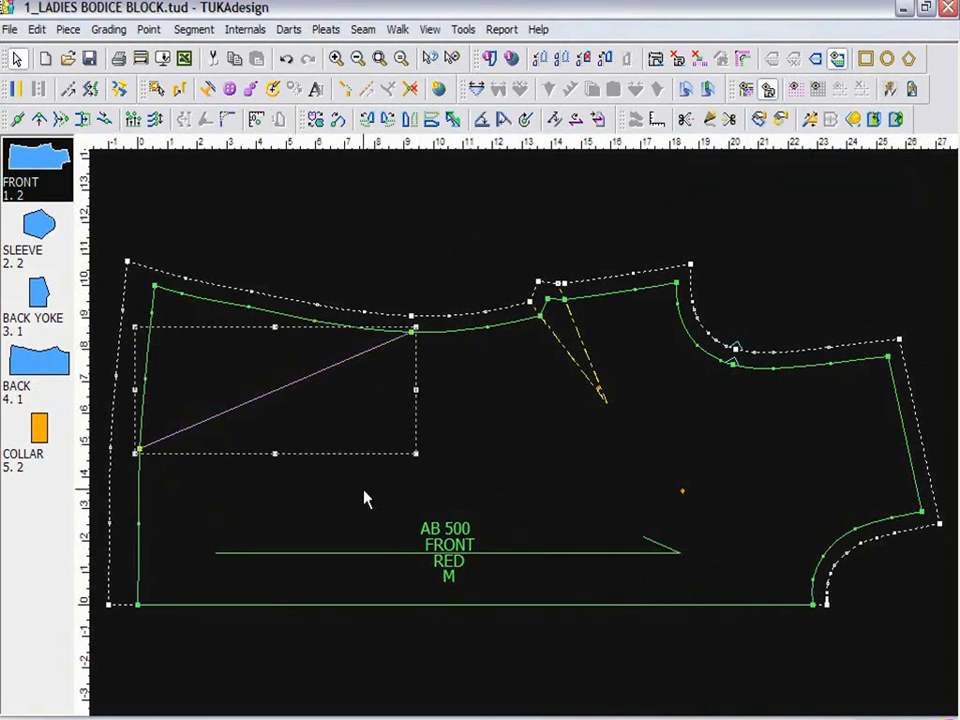
pyautogui.doubleClick(304, 380)
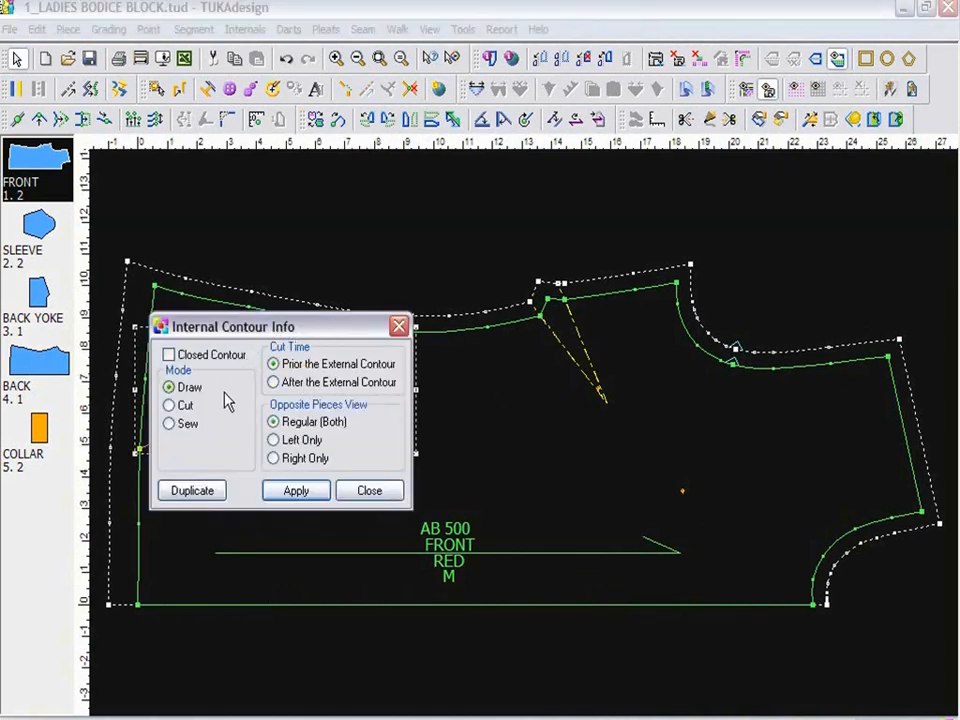
pyautogui.click(369, 490)
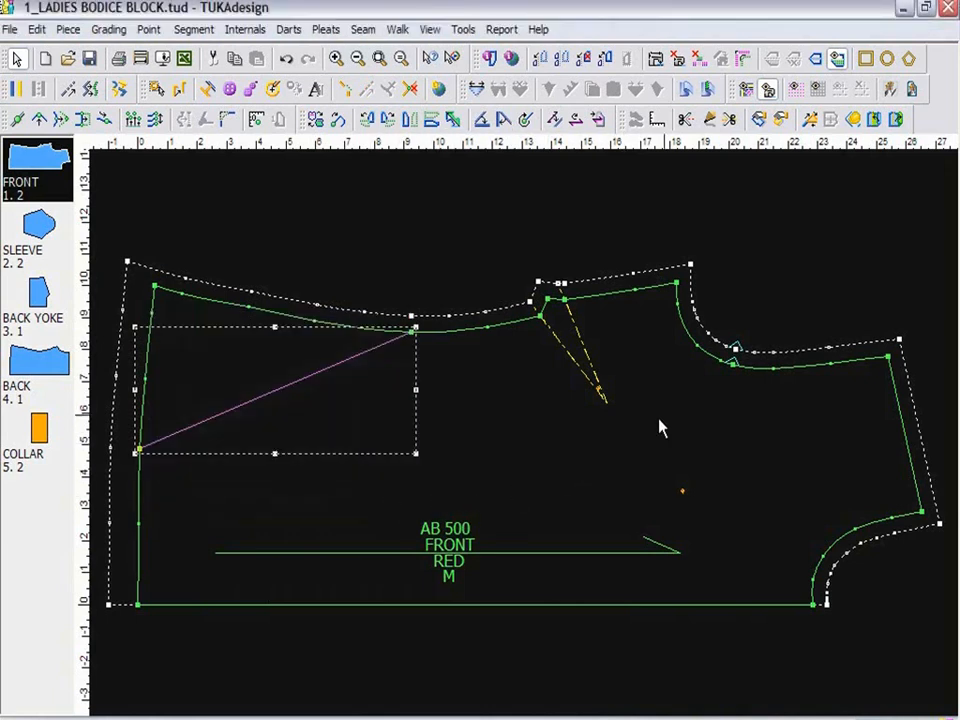
# View the properties of the armhole notch and of the side dart on the FRONT piece.
pyautogui.click(735, 362)
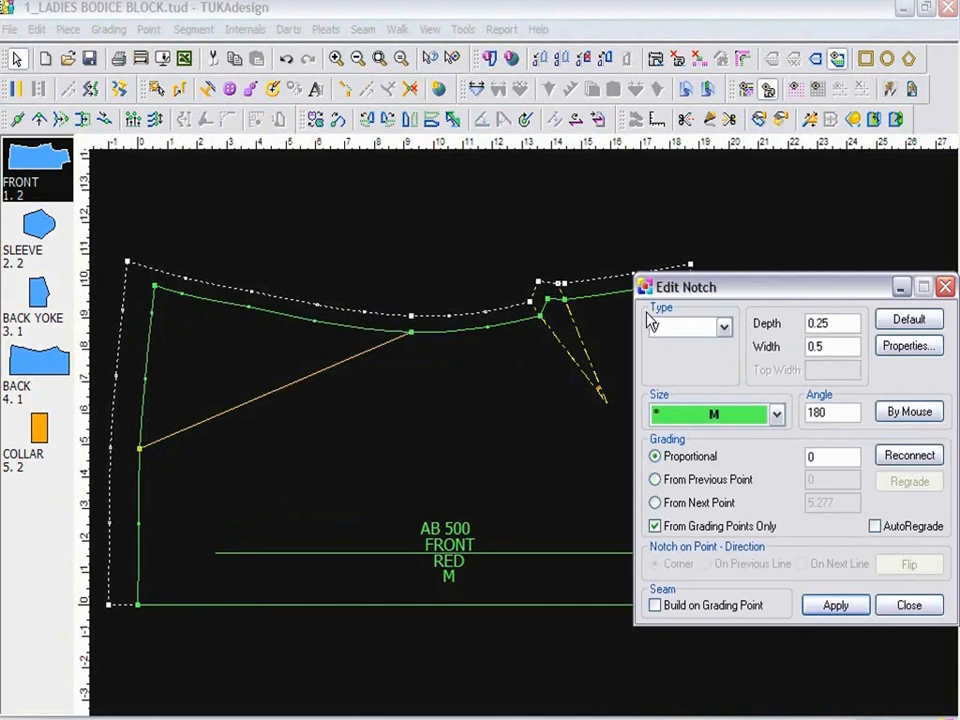
pyautogui.click(910, 607)
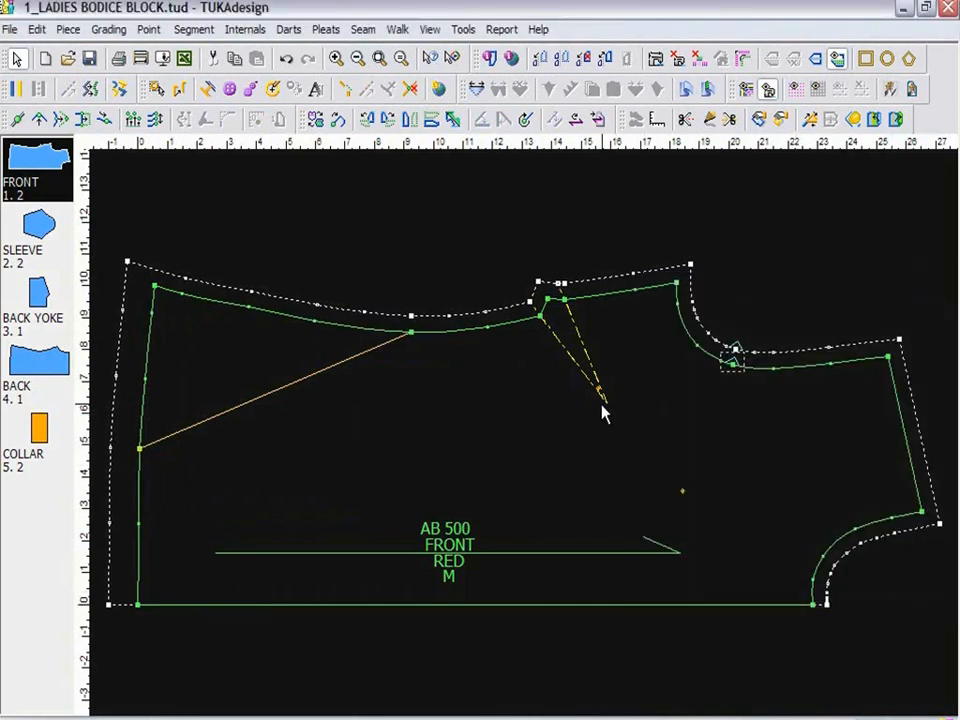
pyautogui.click(604, 405)
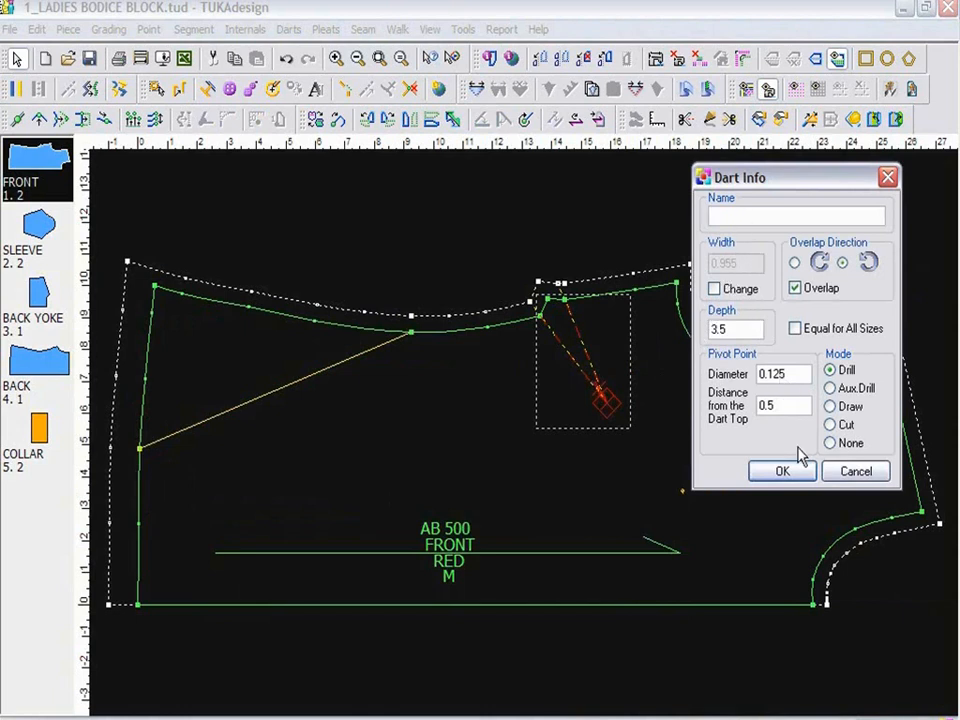
pyautogui.click(782, 470)
# Delete the drill hole and the diagonal internal line from the FRONT piece.
pyautogui.click(681, 492)
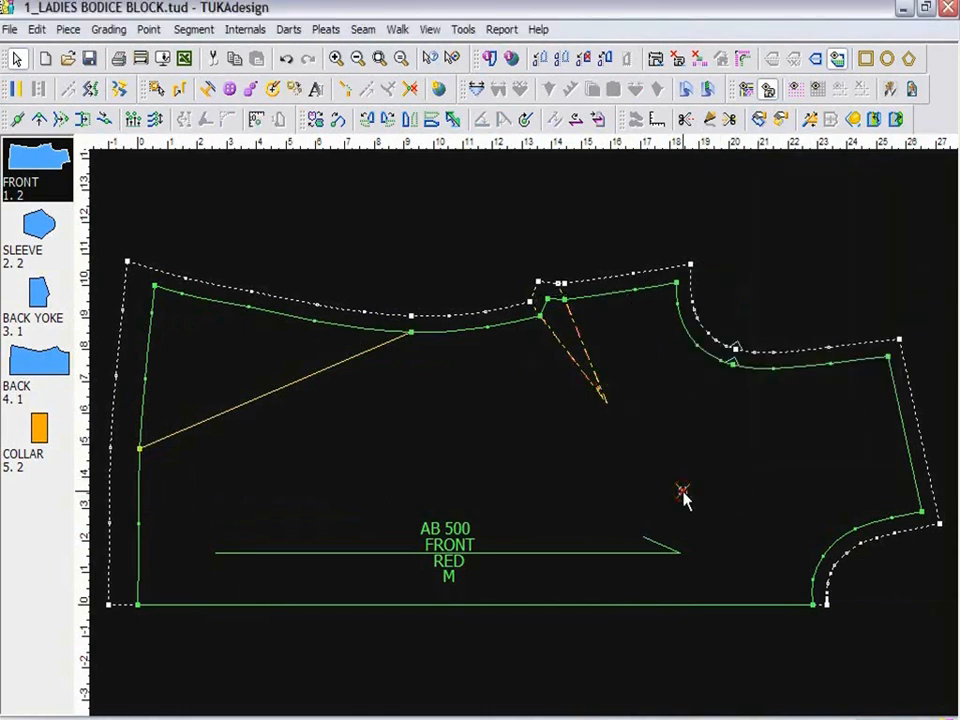
pyautogui.click(320, 373)
pyautogui.press('Delete')
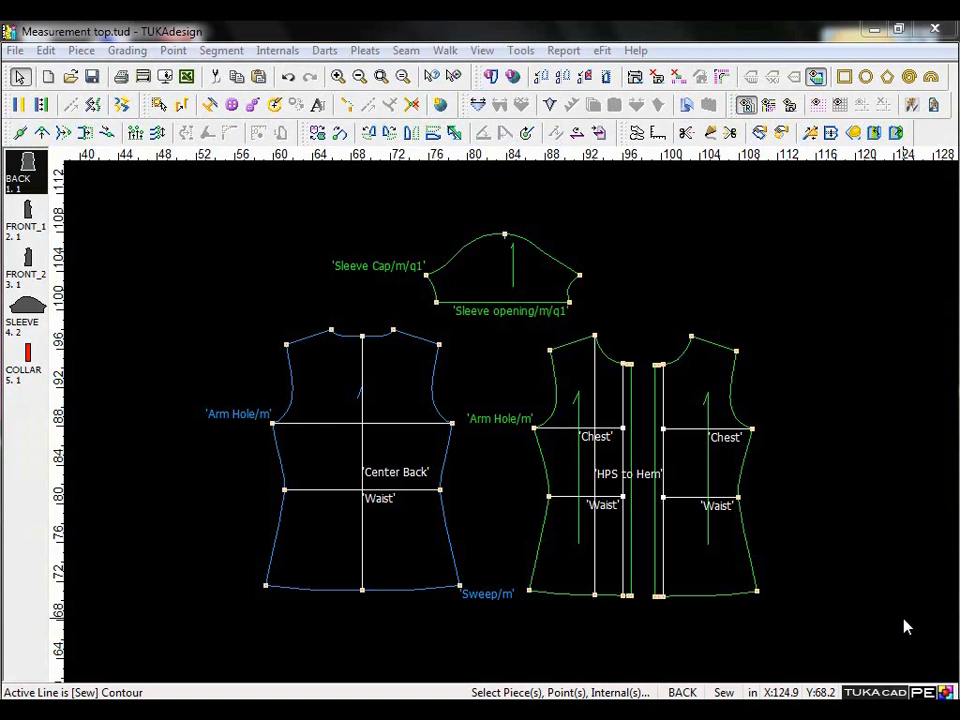
# Name the horizontal internal line between the BACK piece's underarm points Chest.
pyautogui.doubleClick(390, 430)
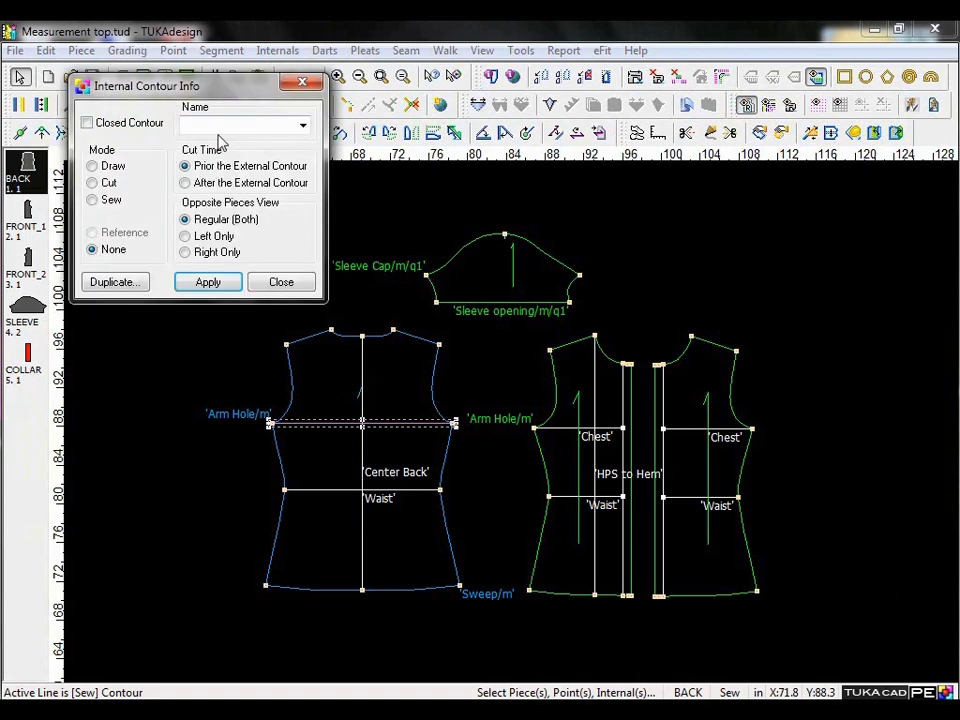
pyautogui.click(302, 126)
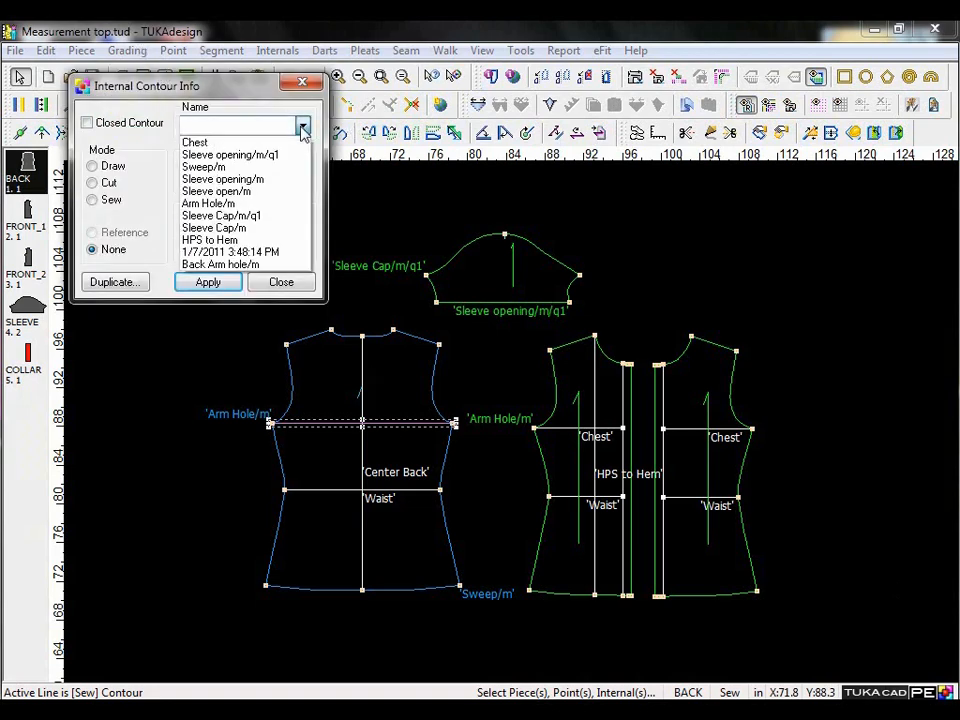
pyautogui.click(200, 142)
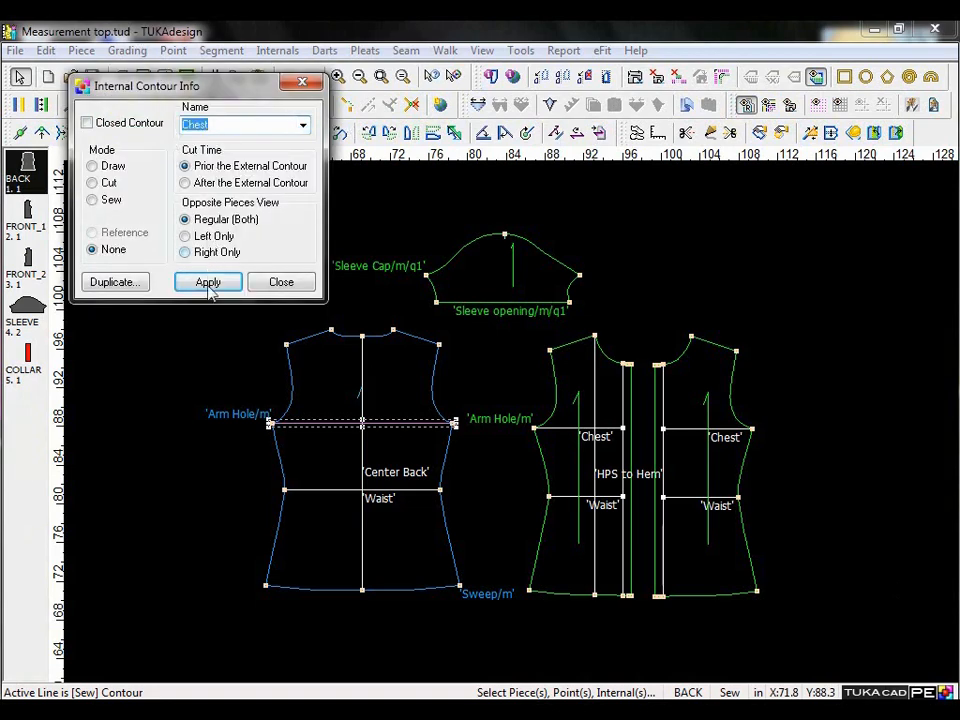
pyautogui.click(208, 283)
pyautogui.click(282, 283)
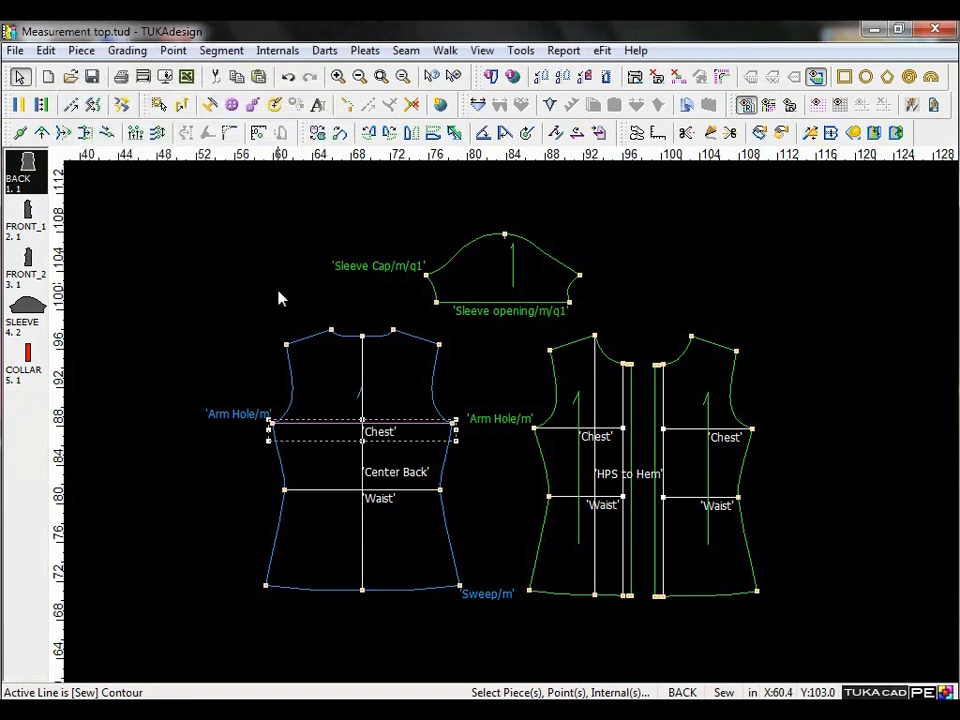
# Show the graded nest of all sizes on the pieces, and return to the base size only.
pyautogui.click(393, 432)
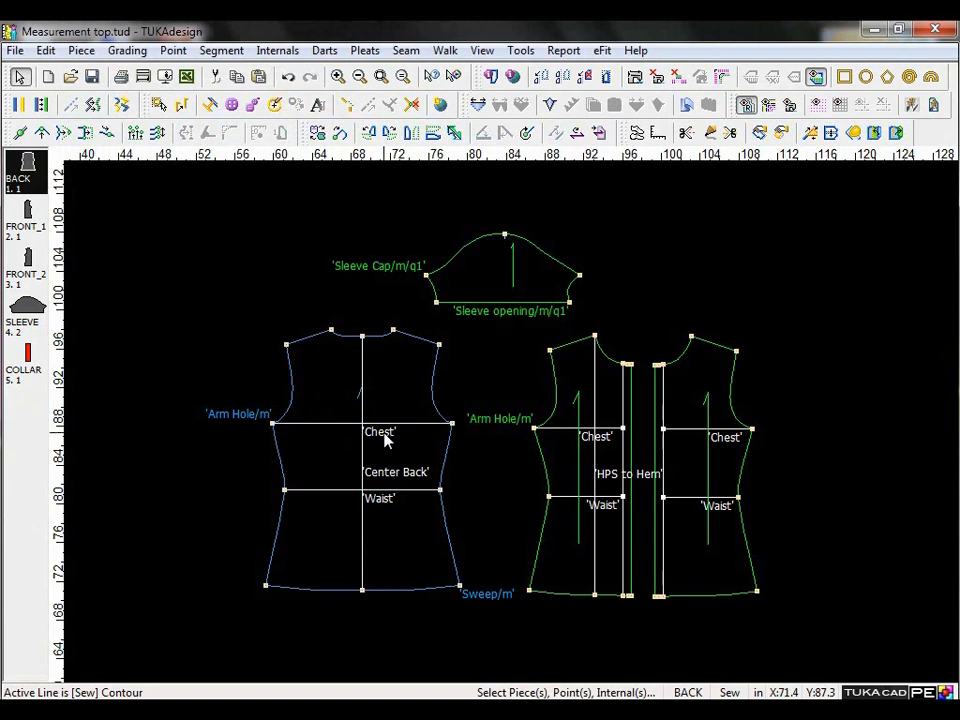
pyautogui.press('F4')
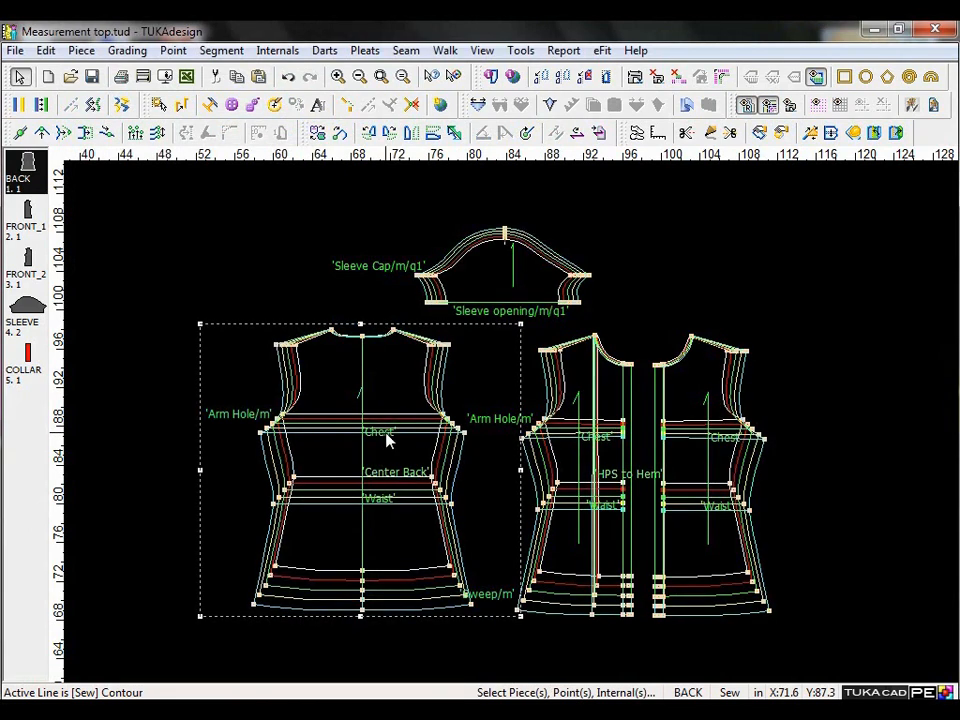
pyautogui.press('F4')
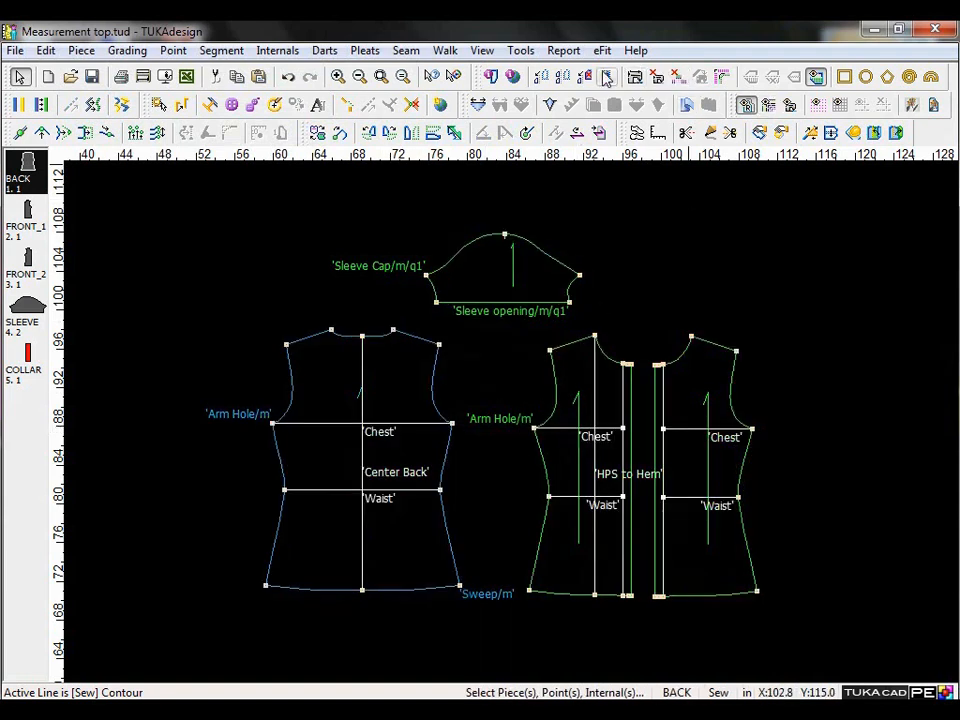
# Open the Measures Chart and examine the Chest total and its BACK piece length for size M.
pyautogui.click(563, 51)
pyautogui.click(600, 118)
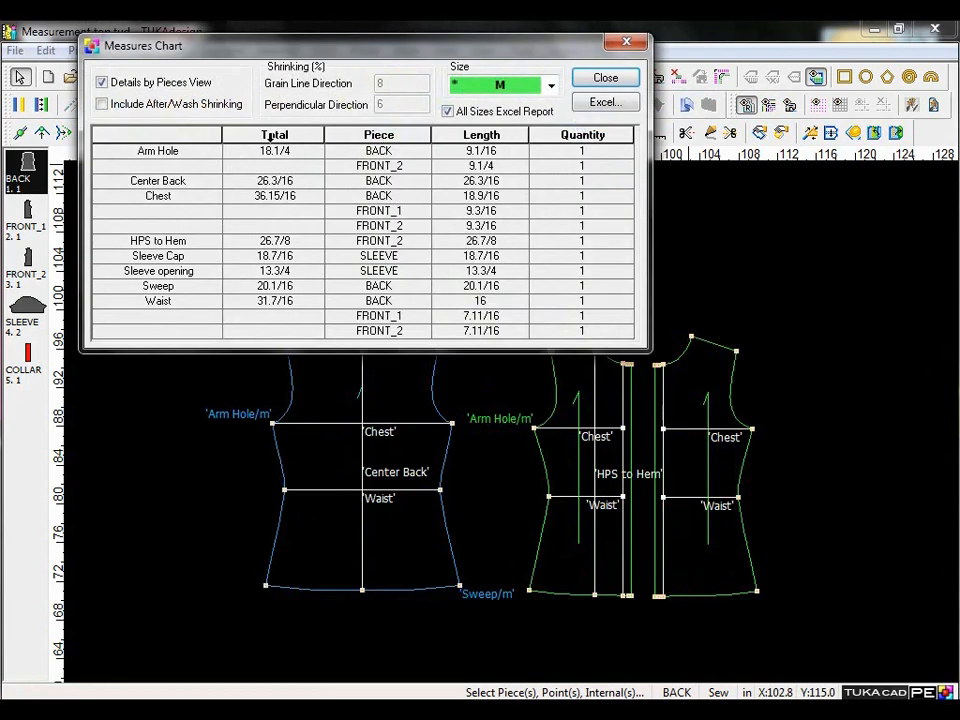
pyautogui.click(150, 196)
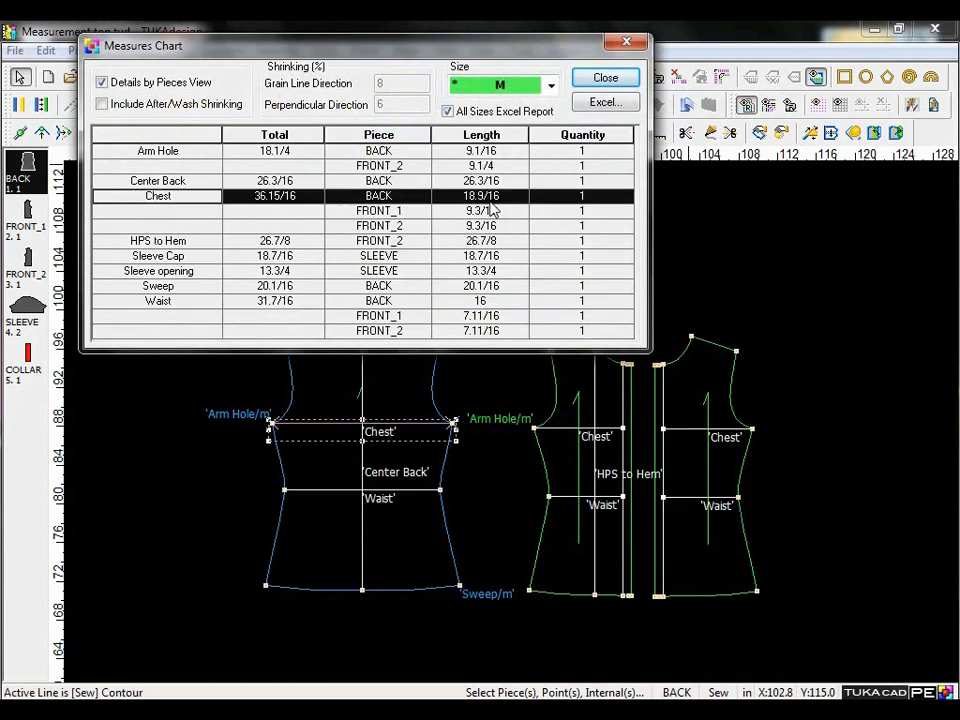
pyautogui.click(316, 203)
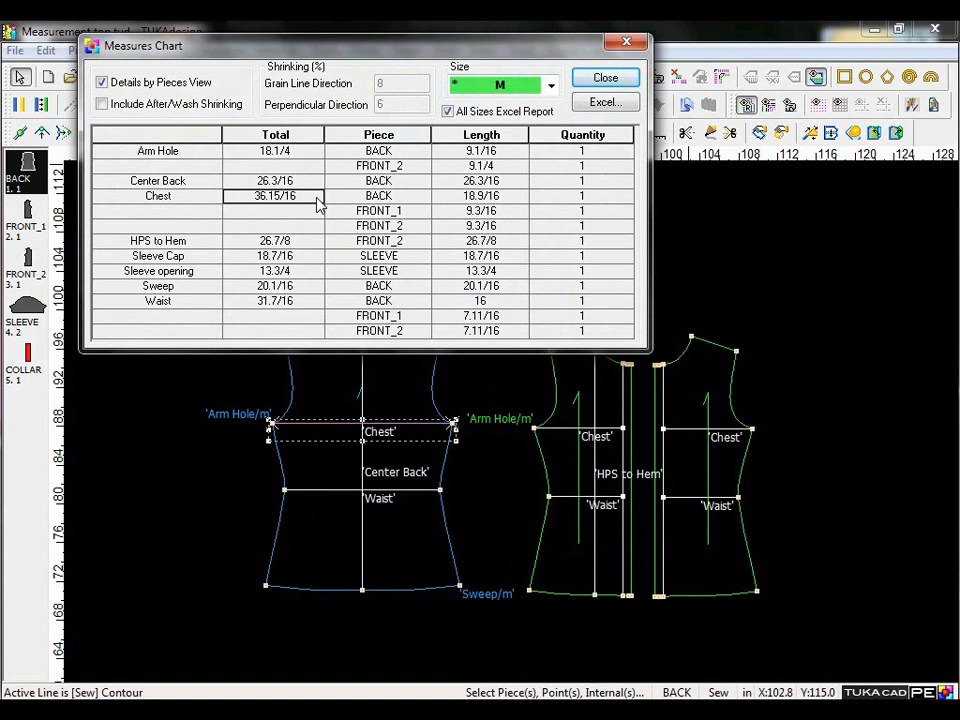
# Examine the Chest lengths of the FRONT_1 and FRONT_2 pieces in the Measures Chart.
pyautogui.click(416, 203)
pyautogui.click(416, 216)
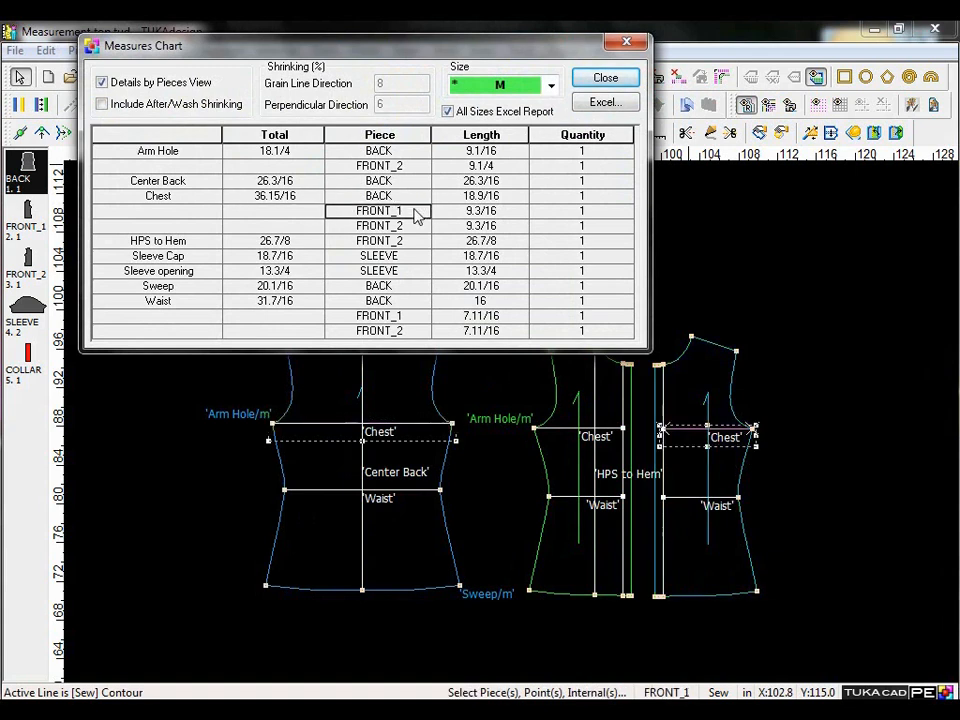
pyautogui.click(416, 228)
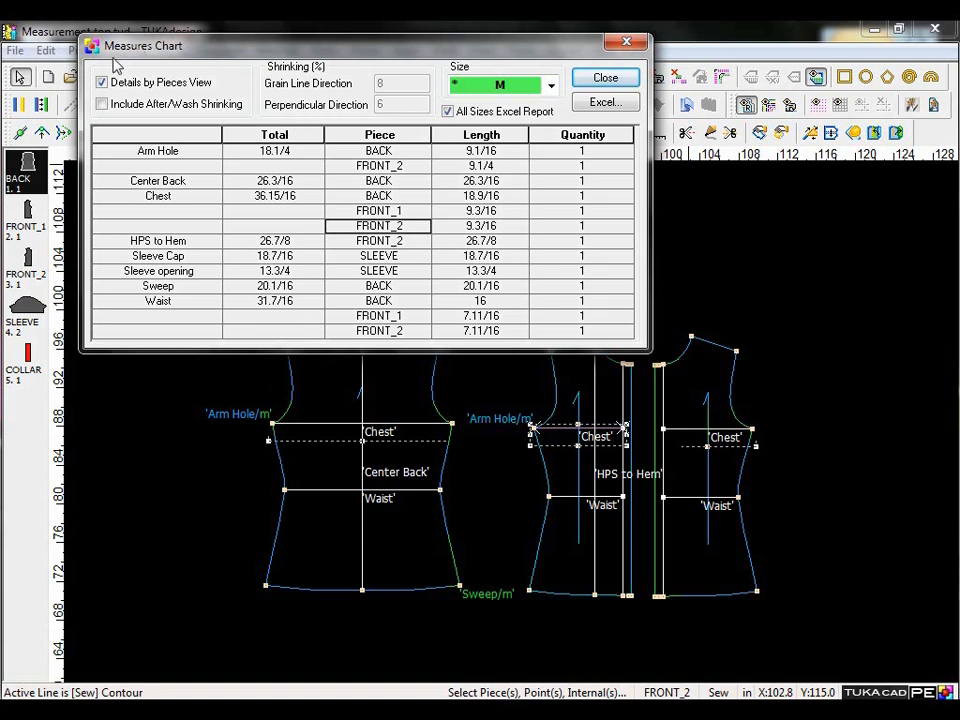
# Turn off the Details by Pieces View, examine the Arm Hole, Chest and Sweep measurements across all sizes, and close the Measures Chart.
pyautogui.click(102, 83)
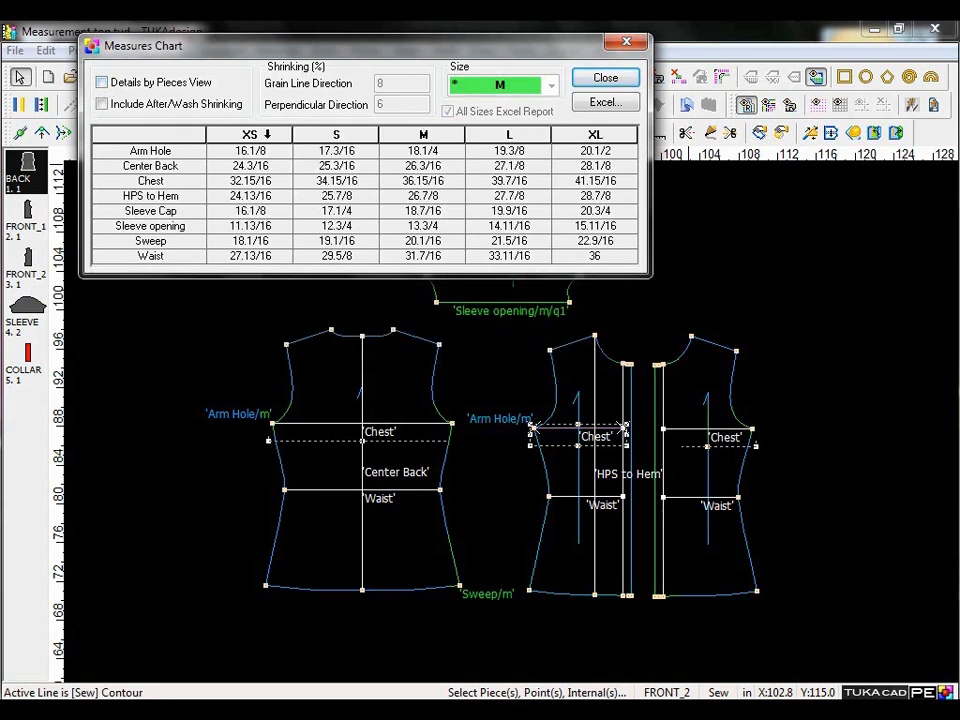
pyautogui.click(133, 150)
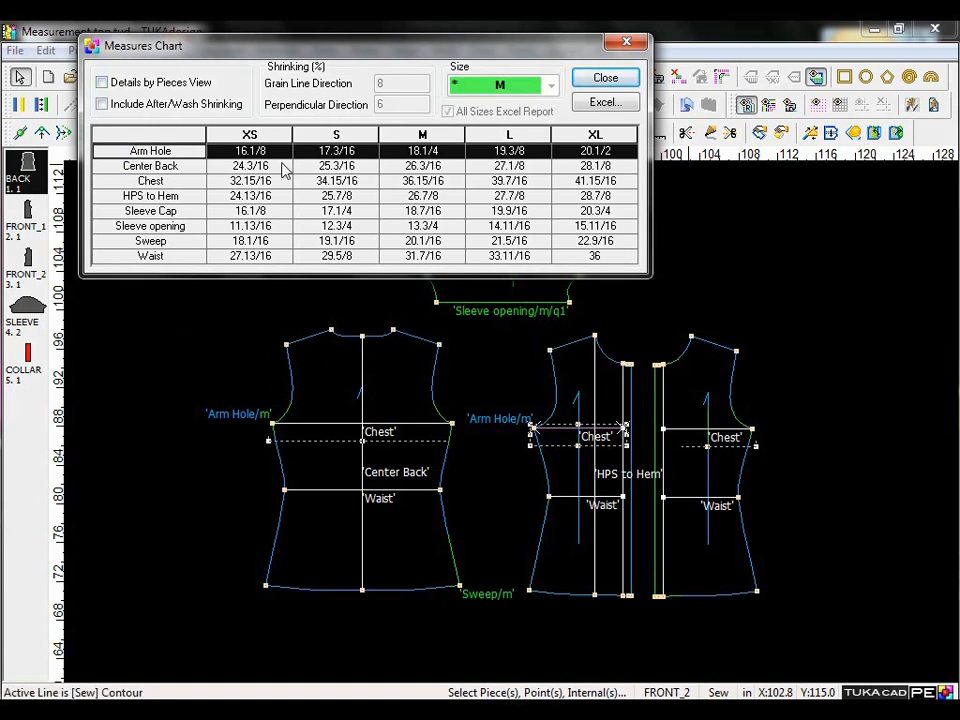
pyautogui.click(416, 153)
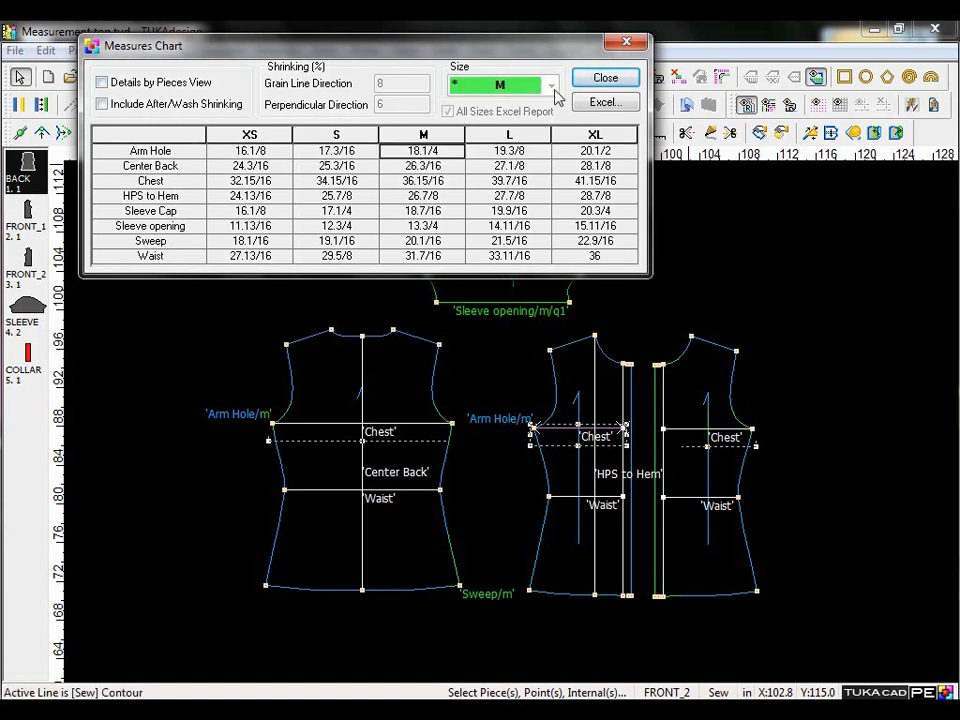
pyautogui.click(114, 182)
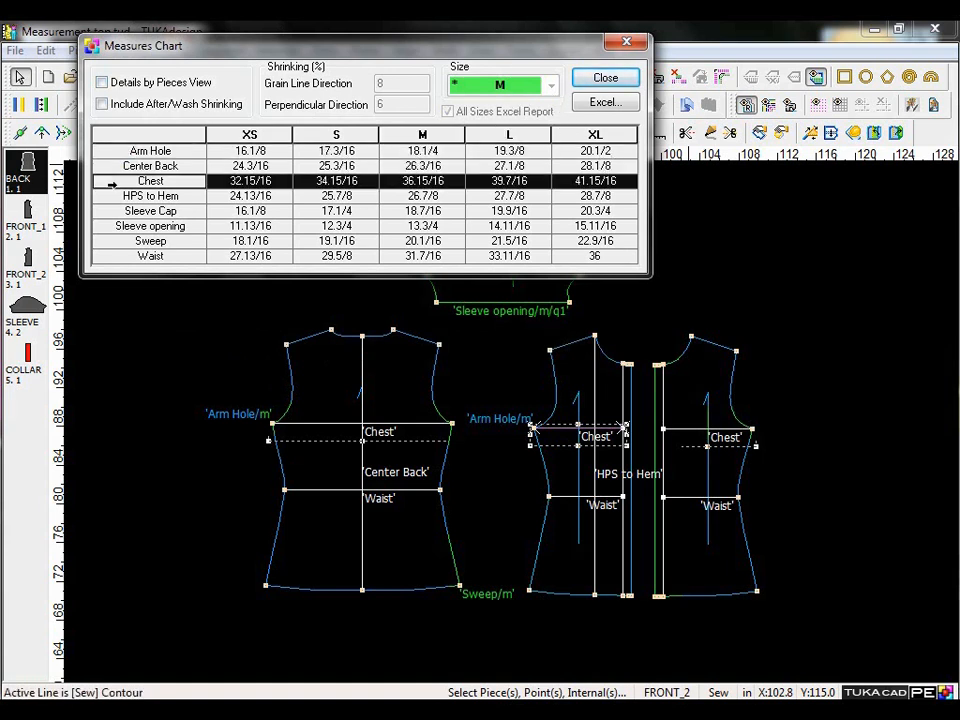
pyautogui.click(125, 241)
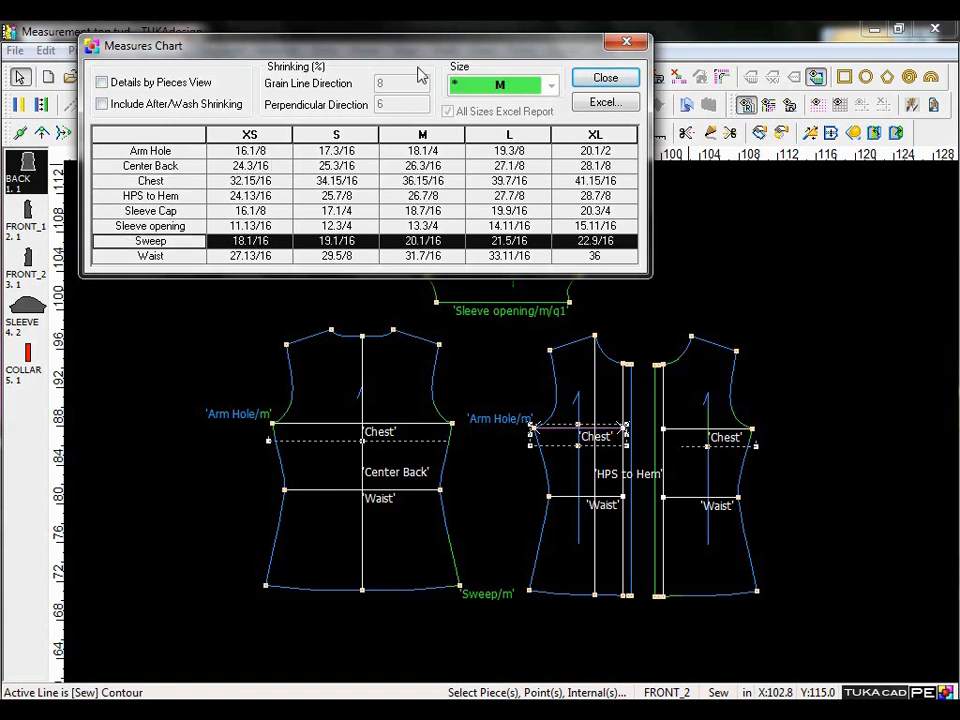
pyautogui.click(606, 80)
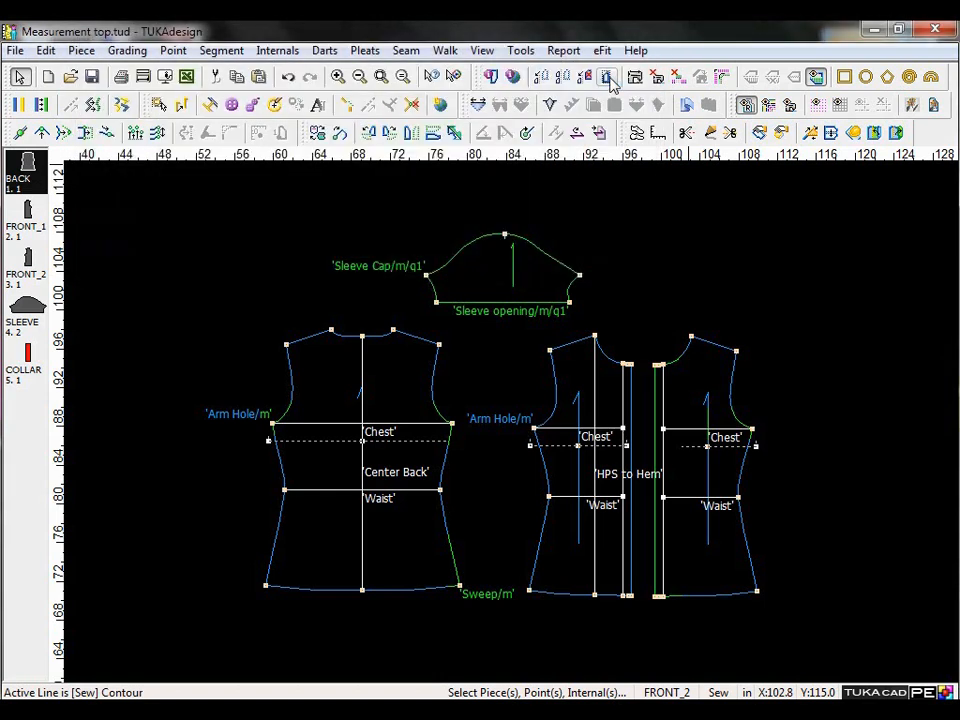
# Set the BACK piece's Waist line to length 17 for size M, extending it with the Both Horizontal method.
pyautogui.click(398, 494)
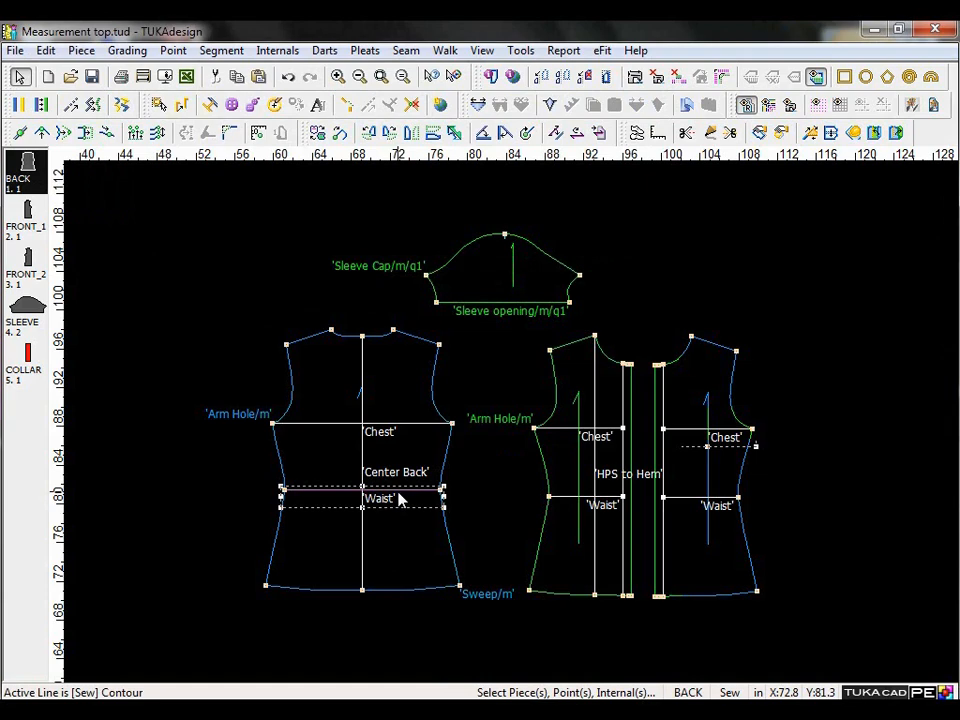
pyautogui.press('l')
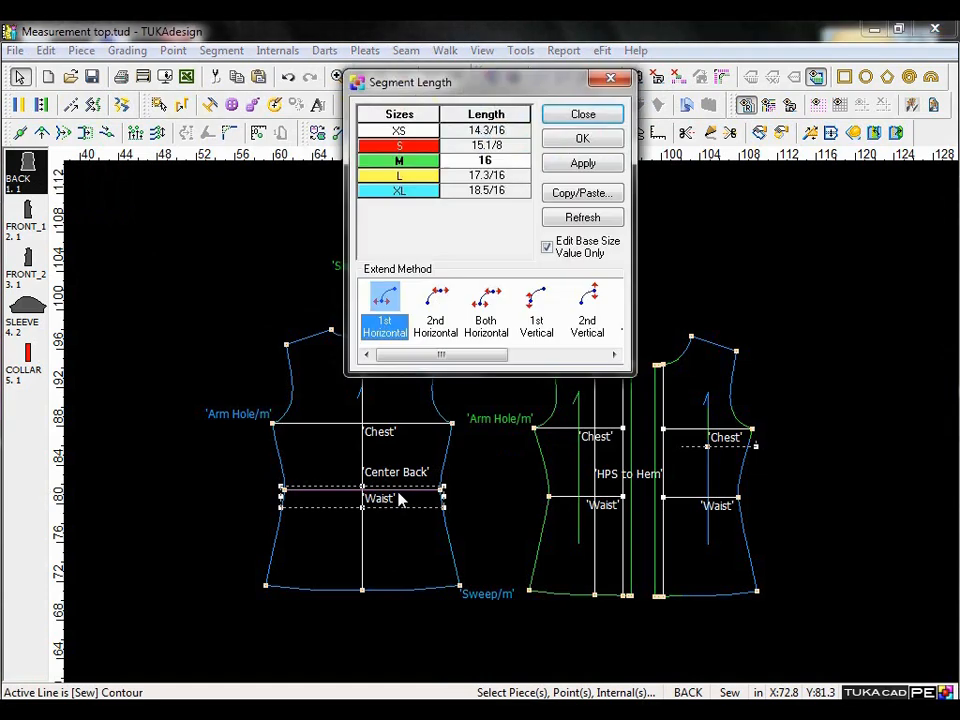
pyautogui.click(515, 163)
pyautogui.press('BackSpace')
pyautogui.write('7')
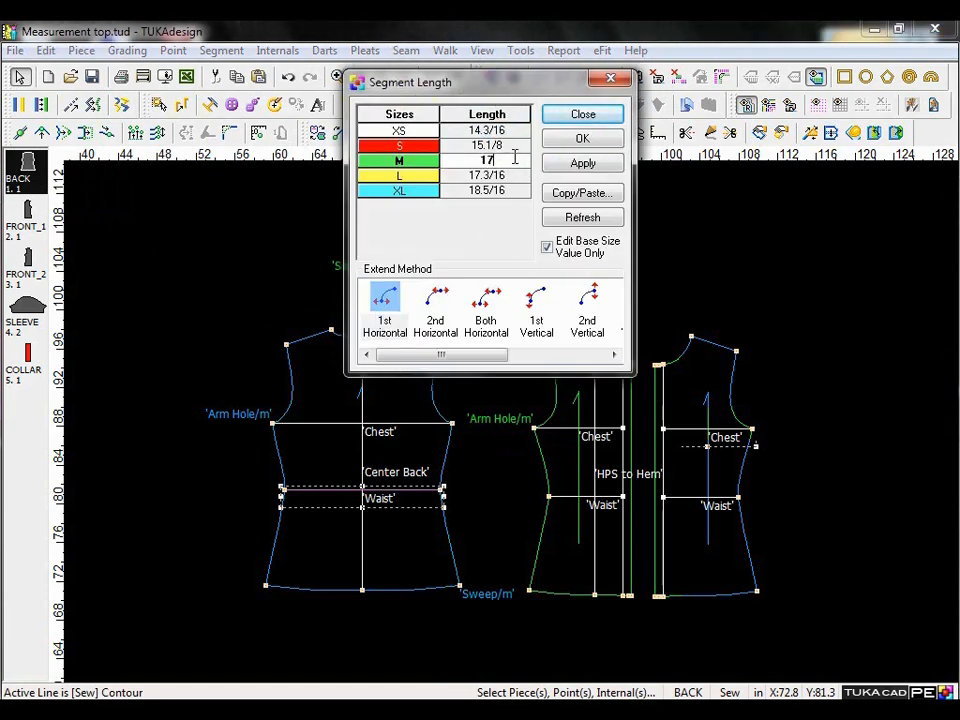
pyautogui.click(486, 328)
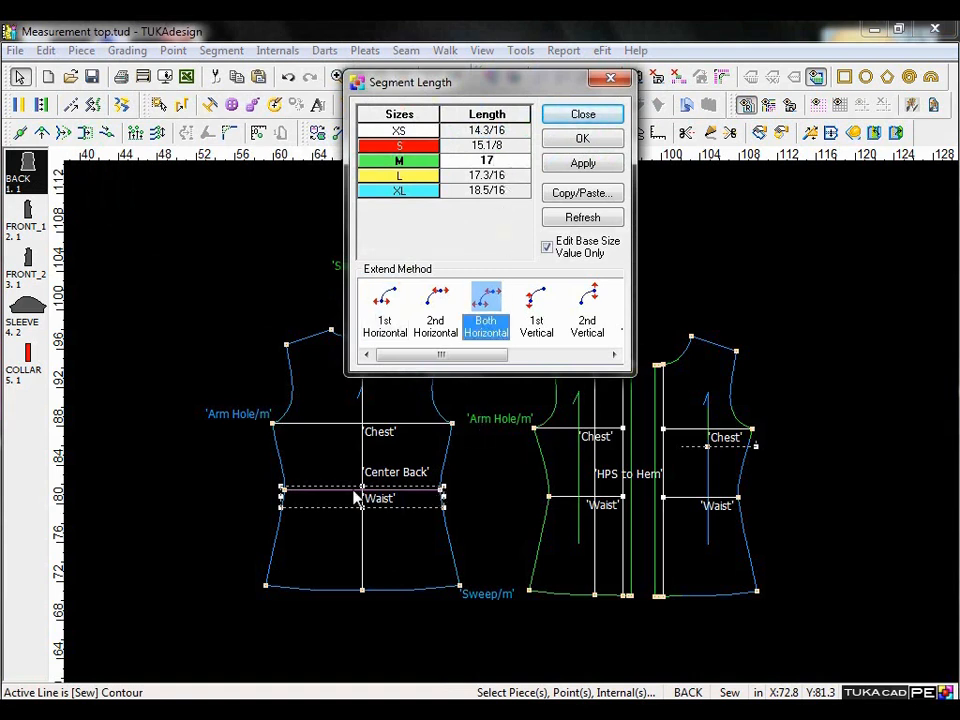
pyautogui.click(584, 140)
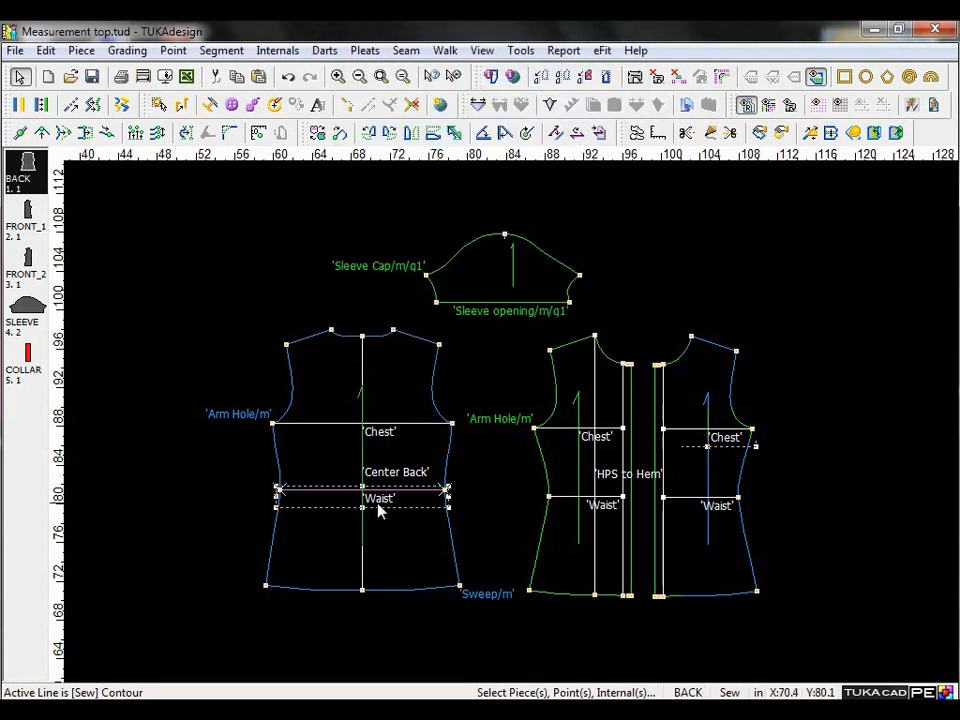
# Reopen the Measures Chart, include after-wash shrinking, and examine the shrinkage settings and the XS before- and after-wash measurements.
pyautogui.click(562, 49)
pyautogui.click(590, 118)
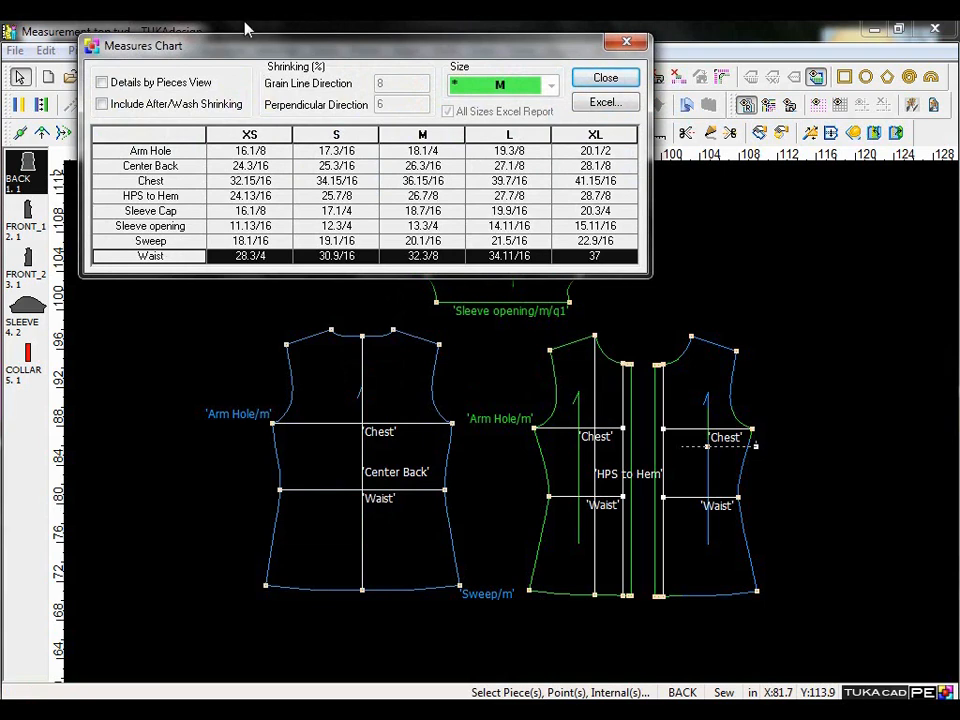
pyautogui.click(101, 105)
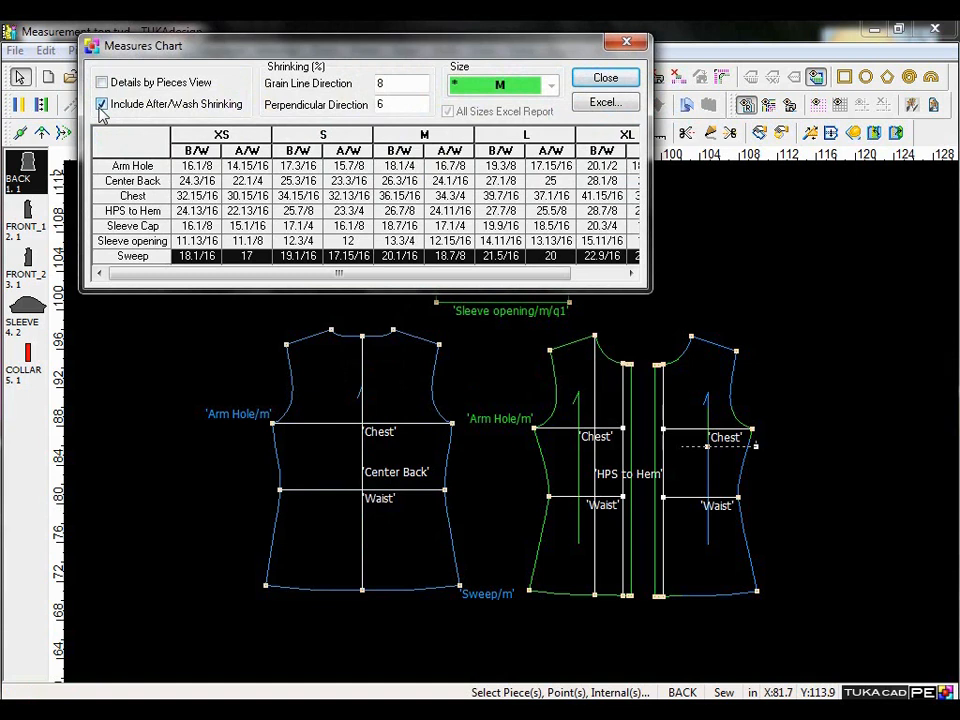
pyautogui.click(407, 88)
pyautogui.click(403, 103)
pyautogui.click(190, 134)
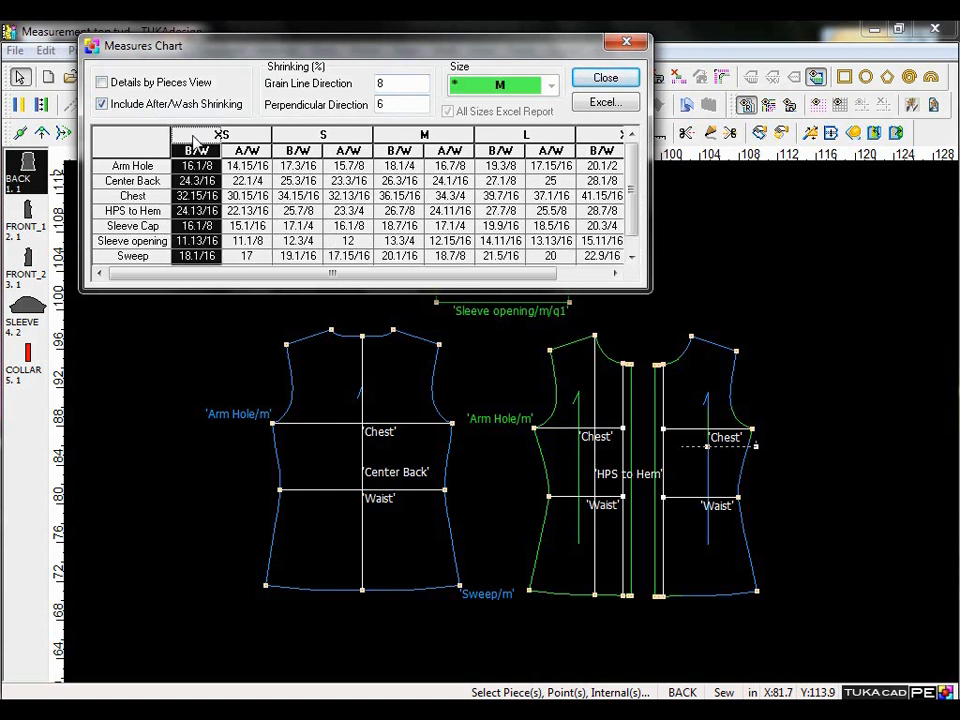
pyautogui.click(243, 133)
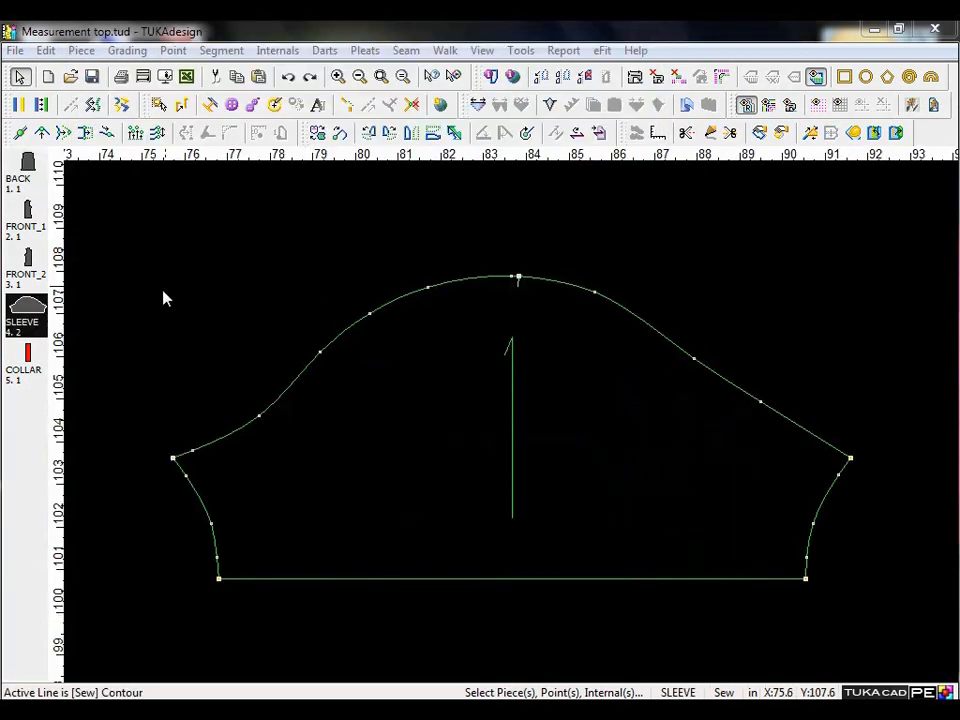
# Lower the SLEEVE piece's cap by 11/16 inch with Move Segment Proportionally and select the reference outline of the old shape for comparison.
pyautogui.click(63, 132)
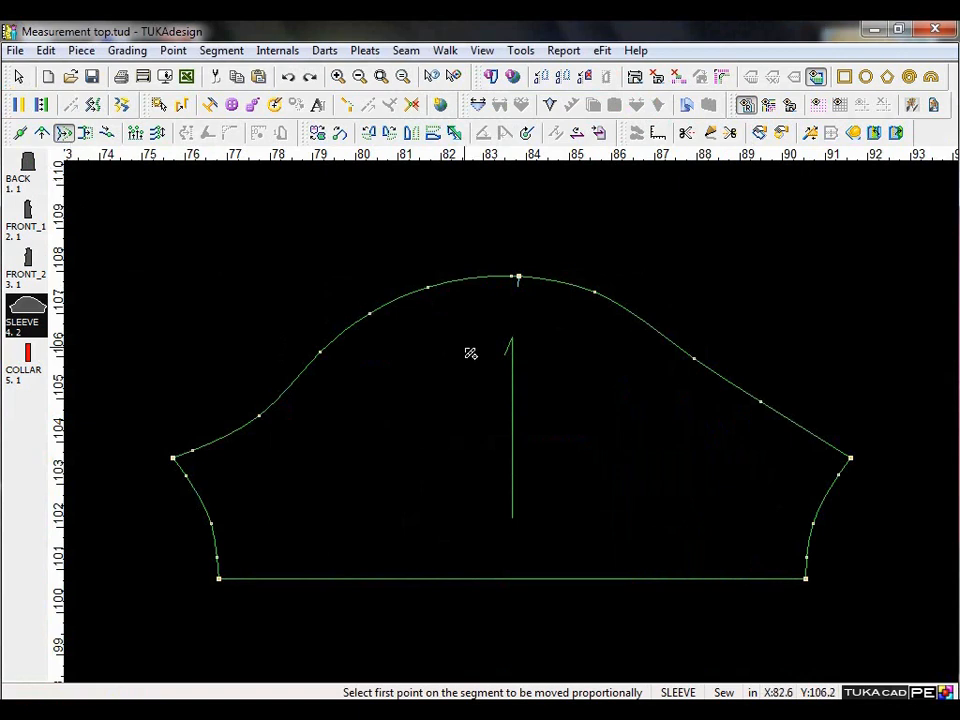
pyautogui.click(520, 279)
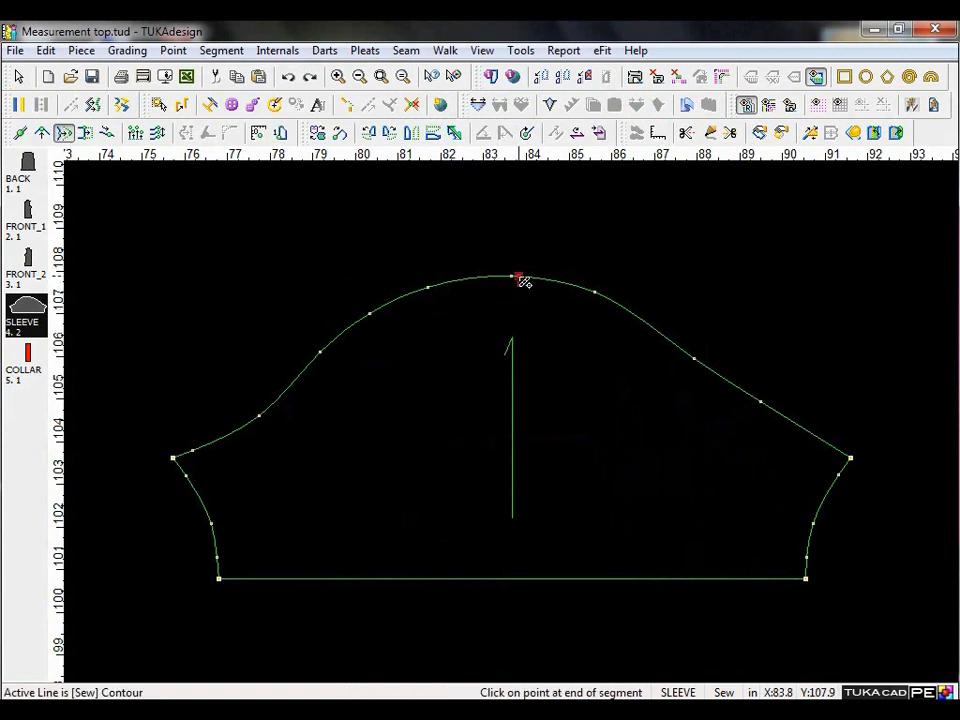
pyautogui.click(522, 281)
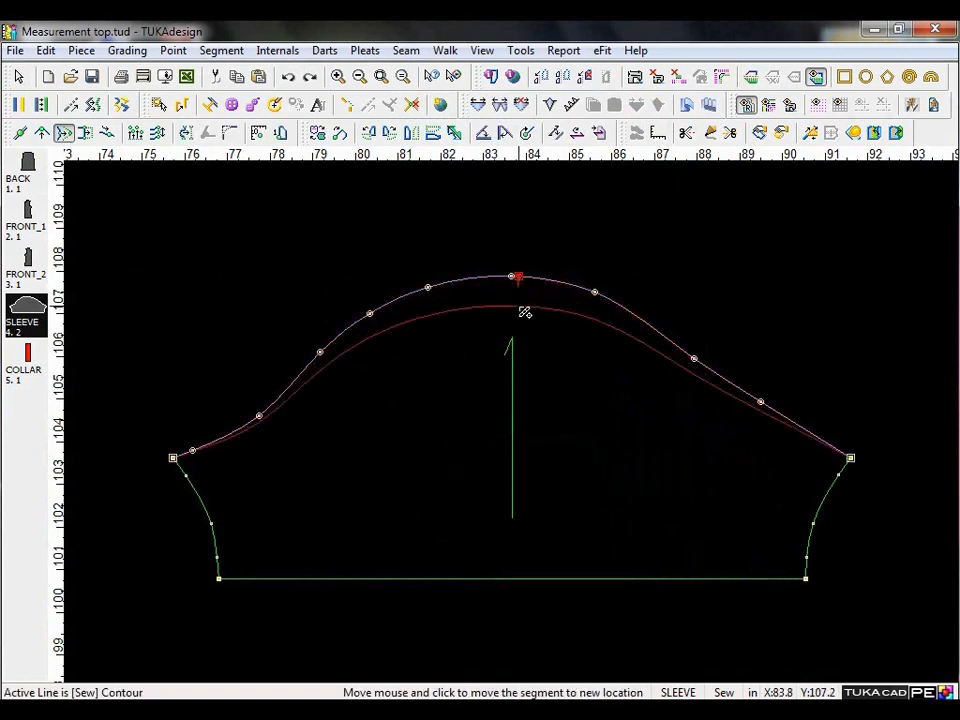
pyautogui.click(523, 313)
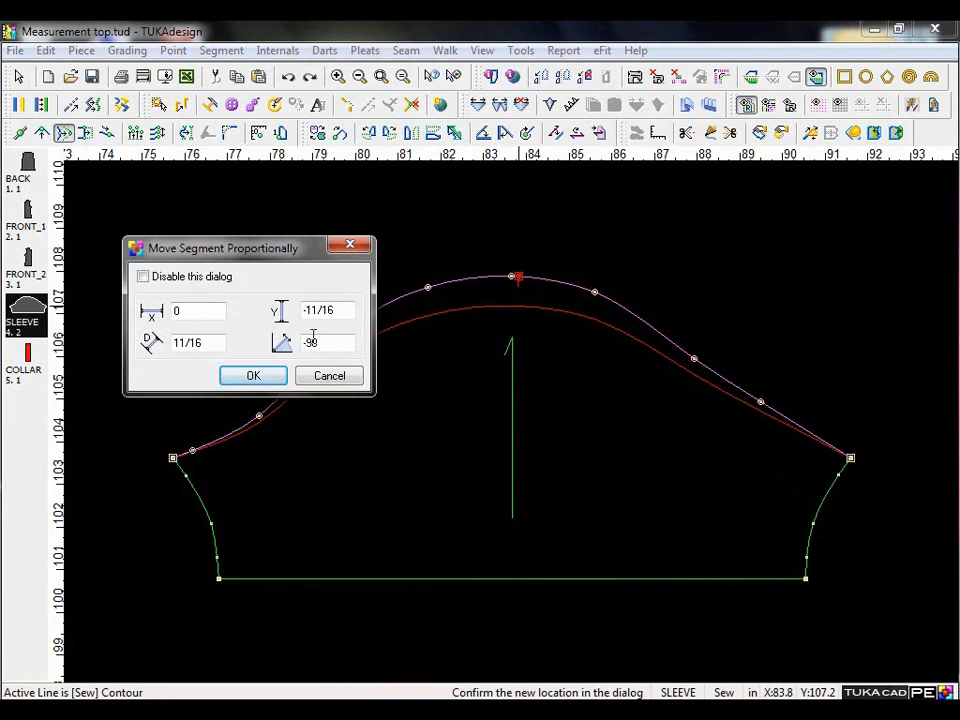
pyautogui.click(255, 376)
pyautogui.rightClick(233, 312)
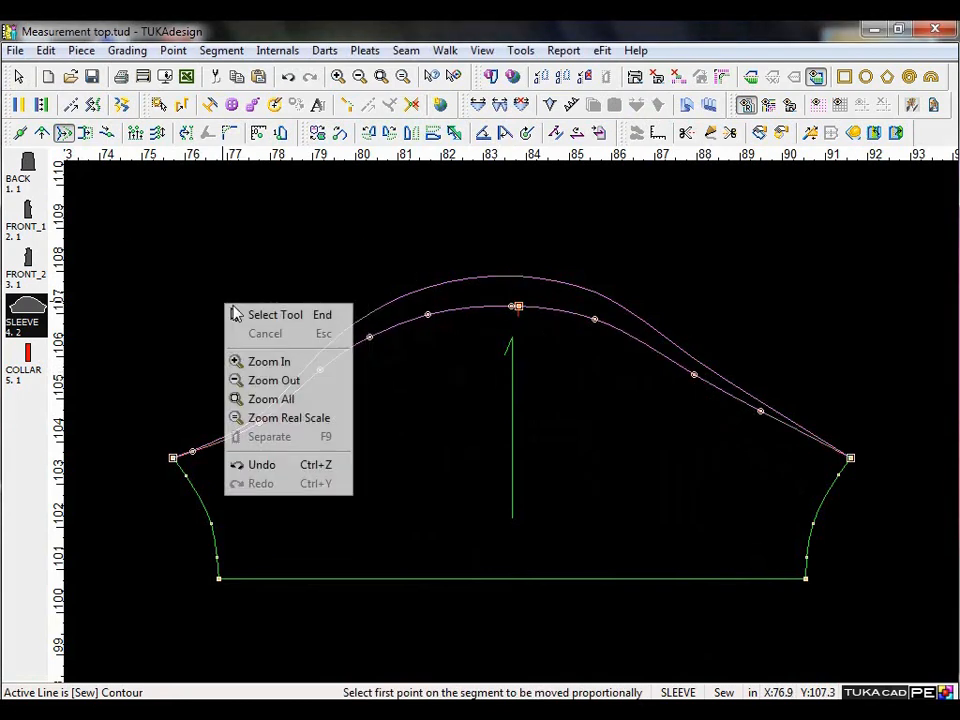
pyautogui.click(255, 316)
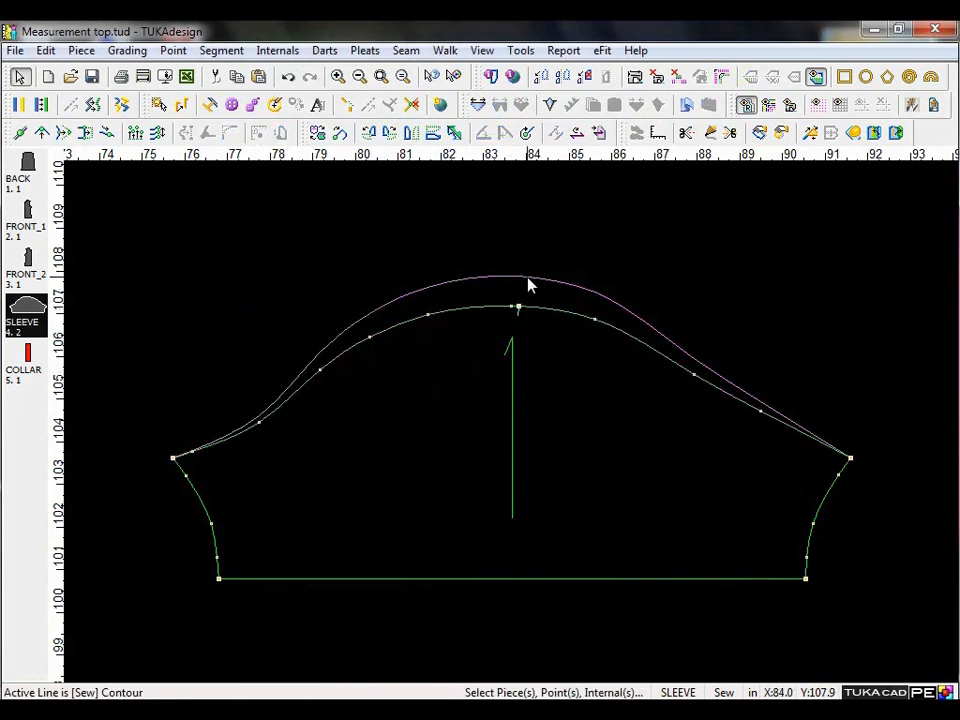
pyautogui.click(528, 285)
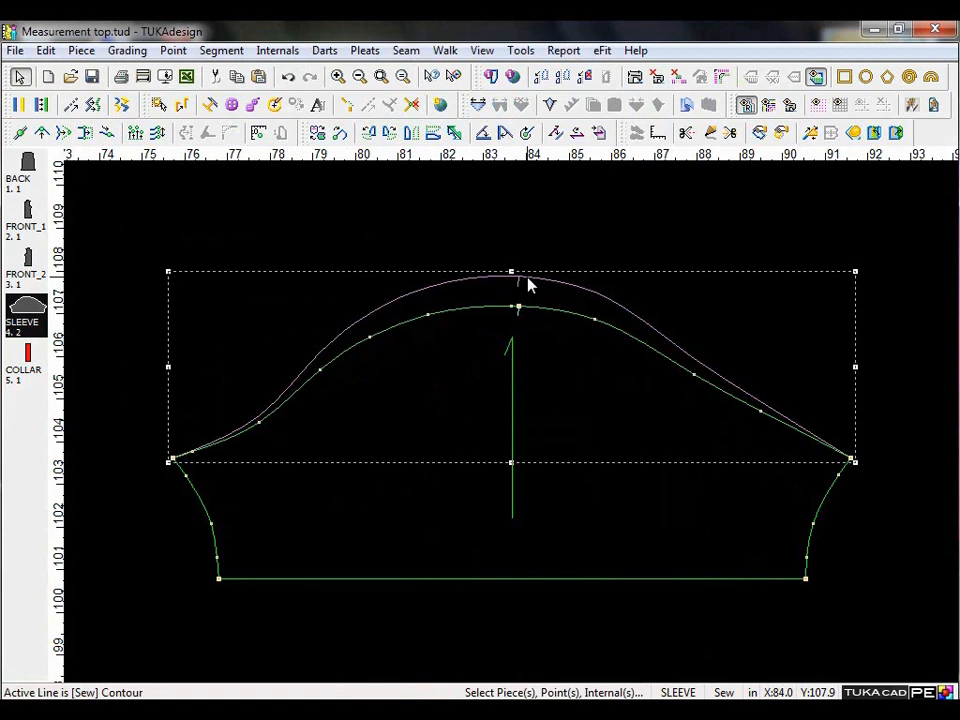
pyautogui.click(463, 386)
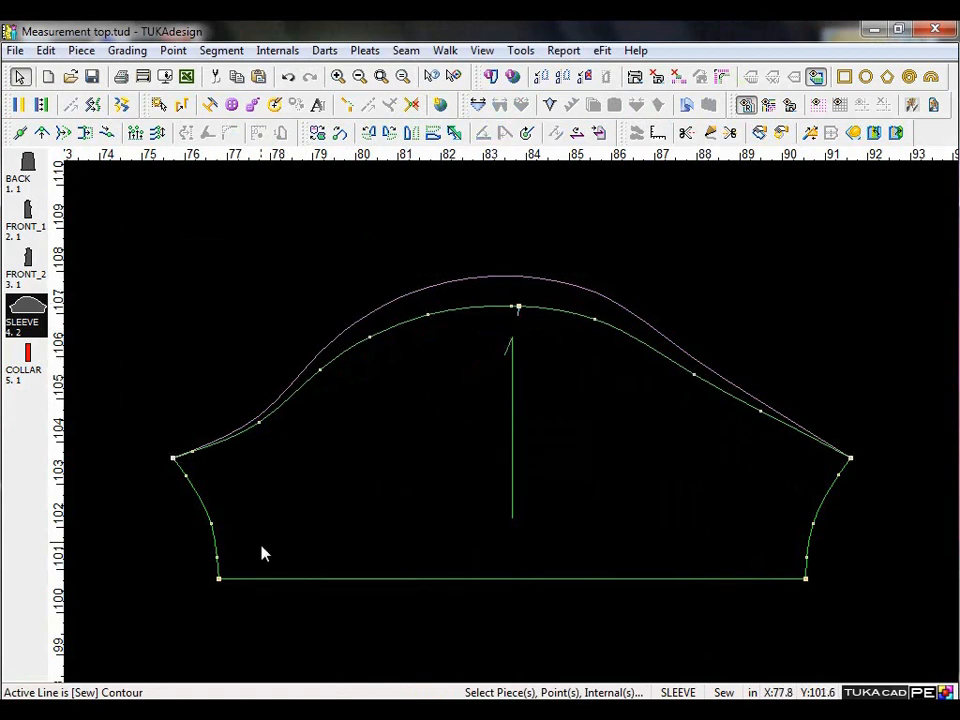
# Delete the curve points on both underarm side seams of the SLEEVE piece so each side becomes a straight line.
pyautogui.click(190, 487)
pyautogui.press('Delete')
pyautogui.click(839, 478)
pyautogui.click(806, 563)
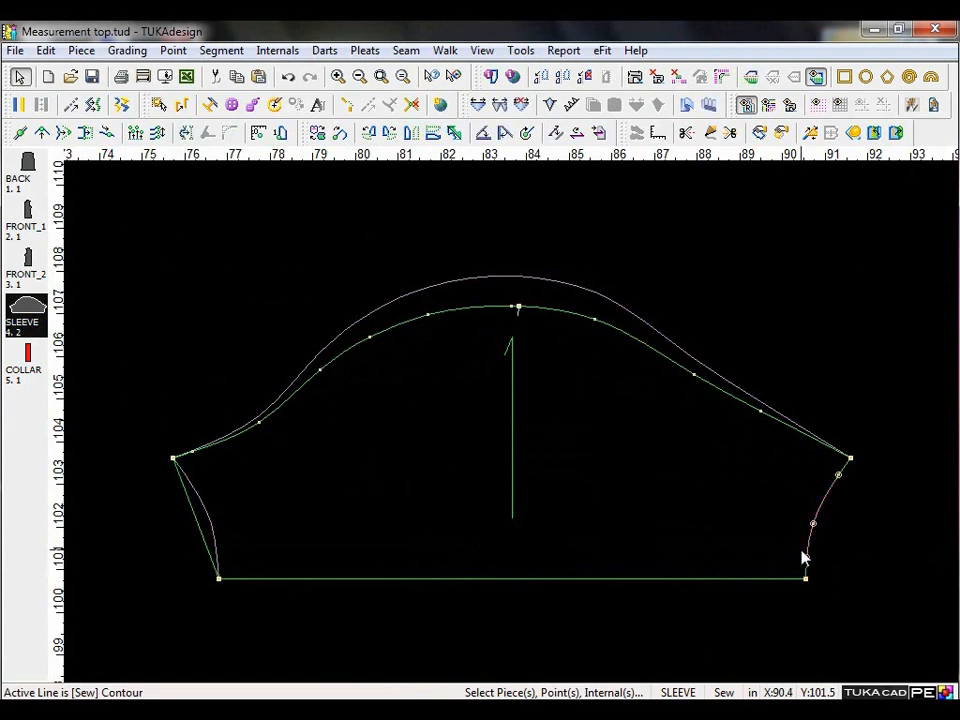
pyautogui.press('Delete')
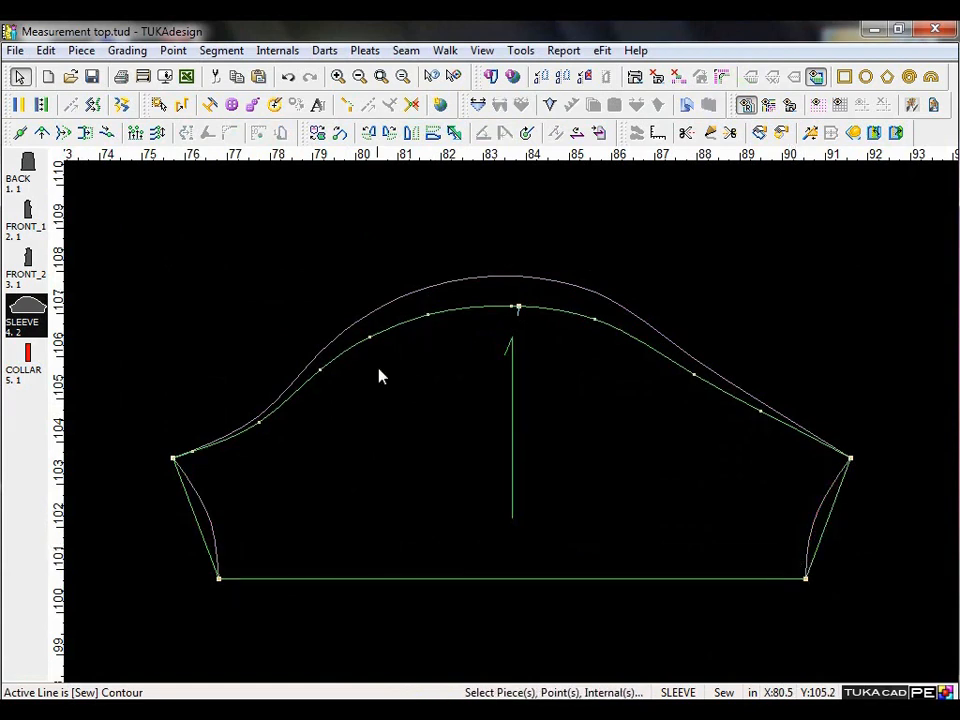
# Restore the SLEEVE piece's shape by its reference block and delete the leftover reference outline of the edited shape.
pyautogui.click(46, 51)
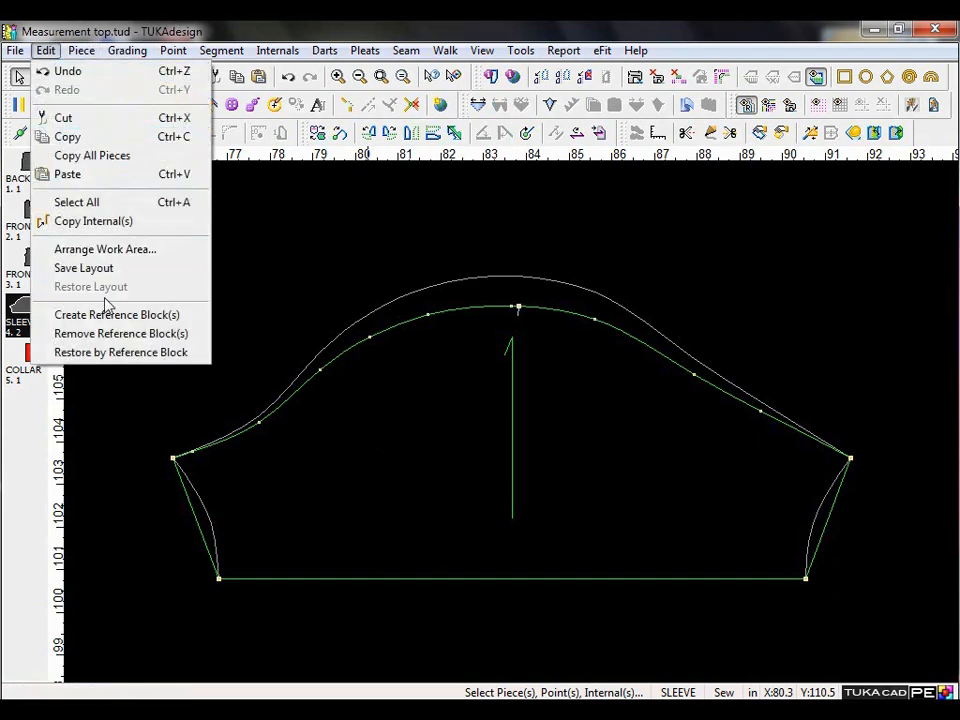
pyautogui.click(117, 352)
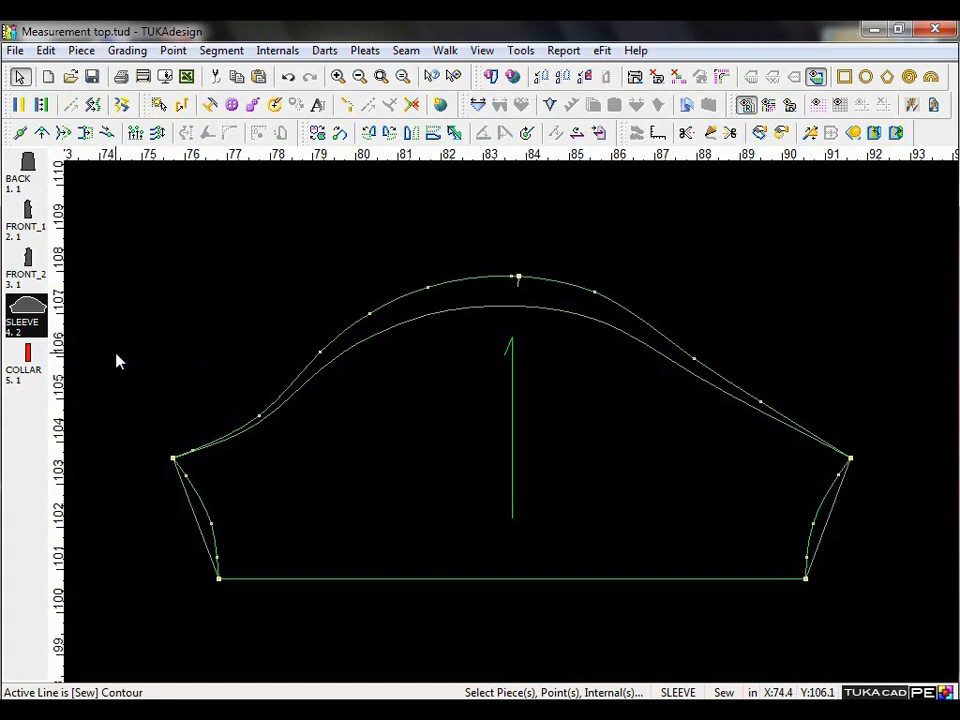
pyautogui.click(504, 312)
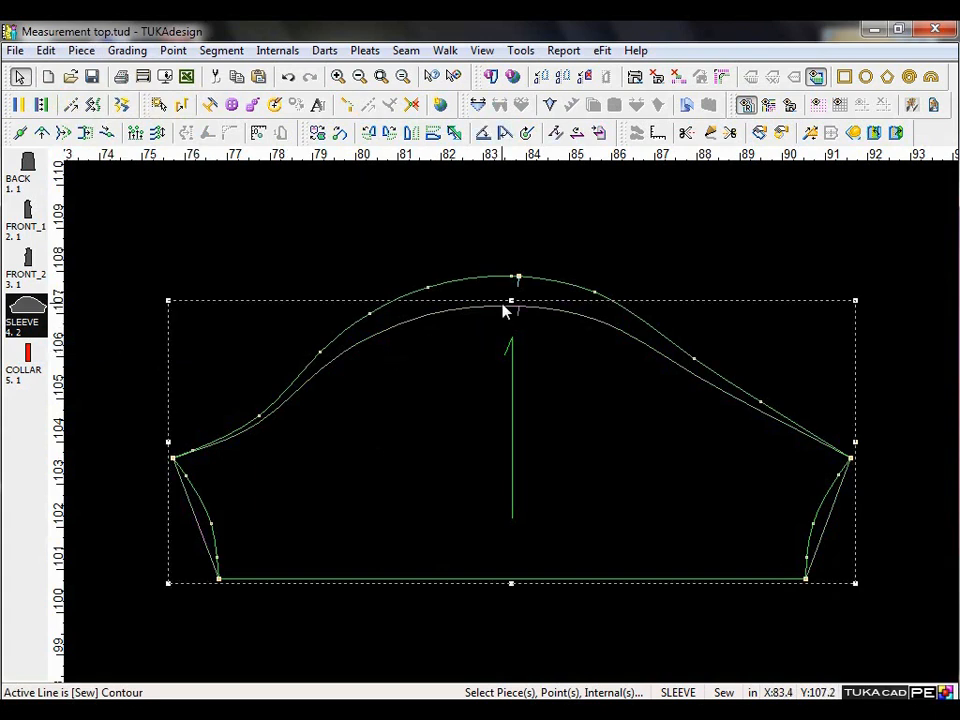
pyautogui.press('Delete')
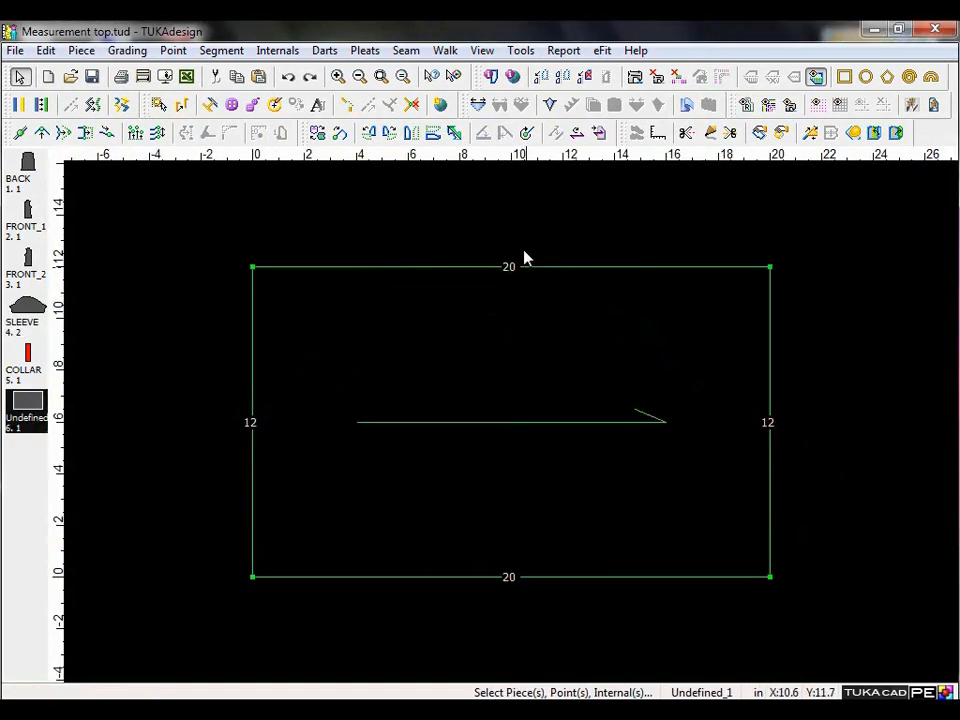
# Add Multi Fullness with quantity 10 and width 1 along the rectangle piece's upper edge, and clear the piece from the work area.
pyautogui.click(253, 267)
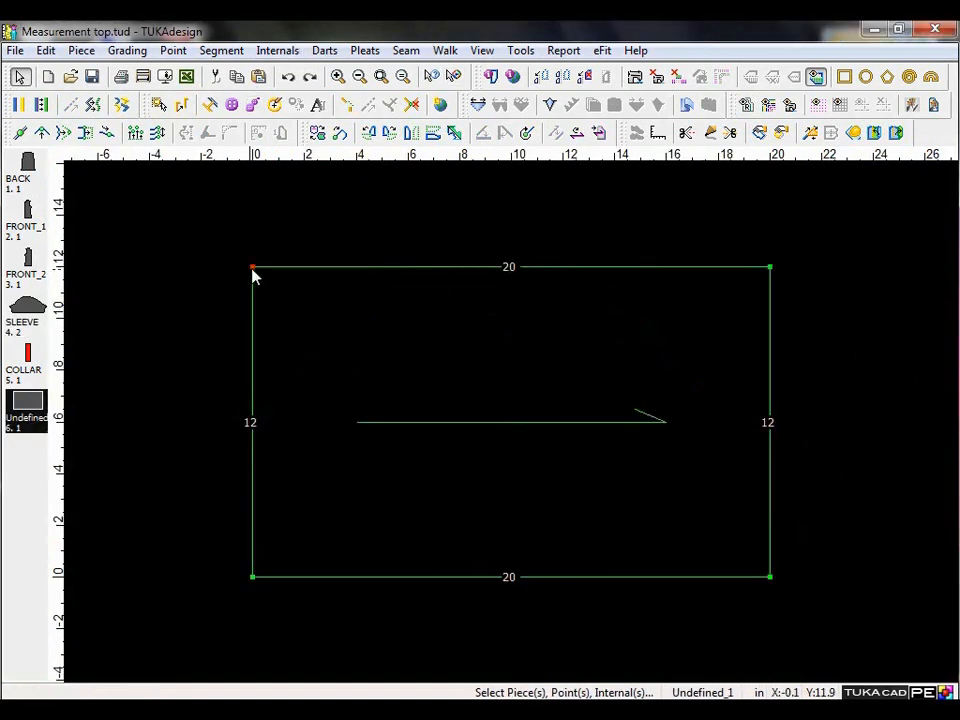
pyautogui.click(770, 267)
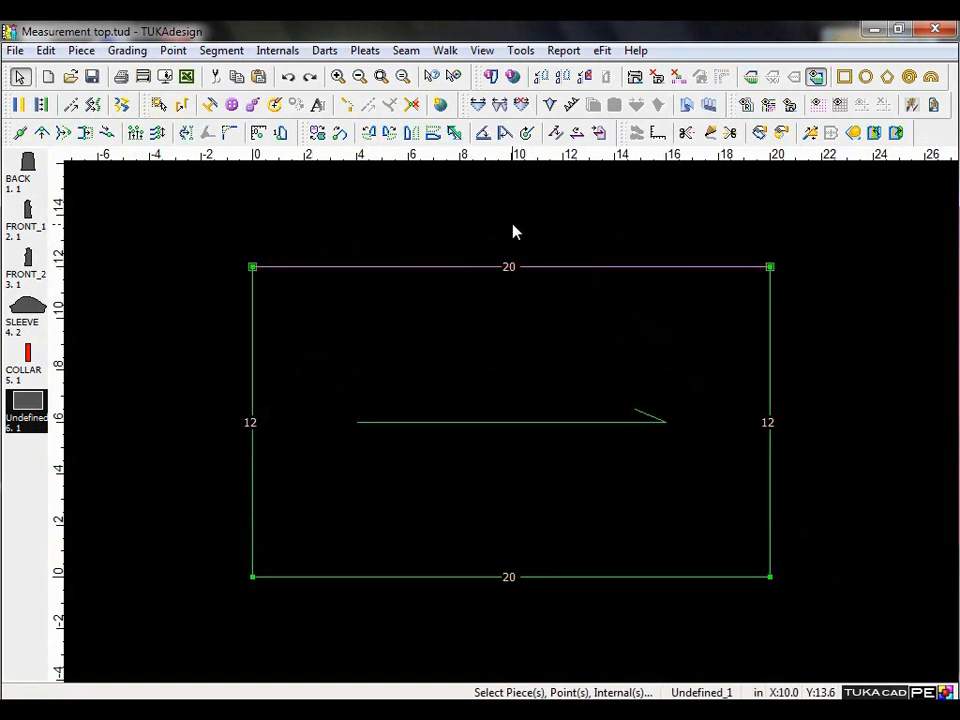
pyautogui.click(501, 108)
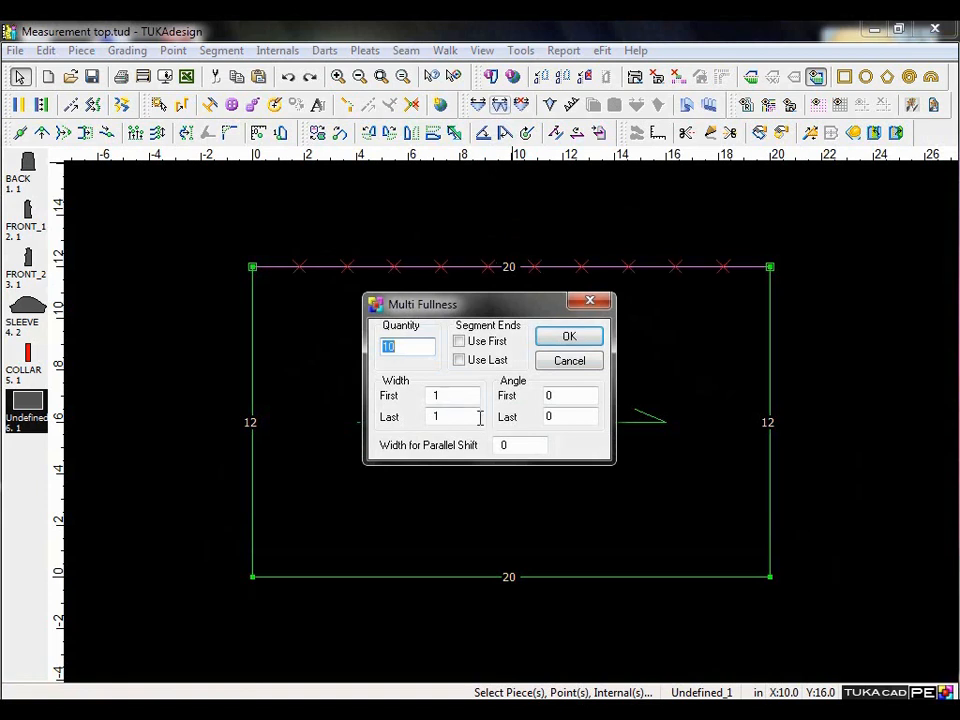
pyautogui.click(407, 347)
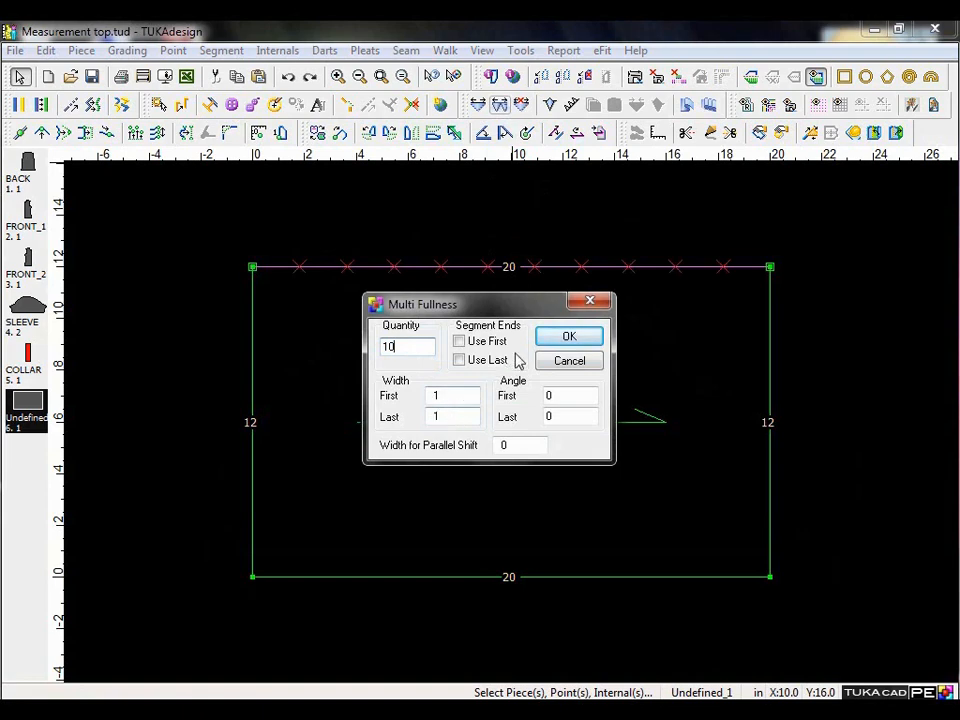
pyautogui.click(570, 340)
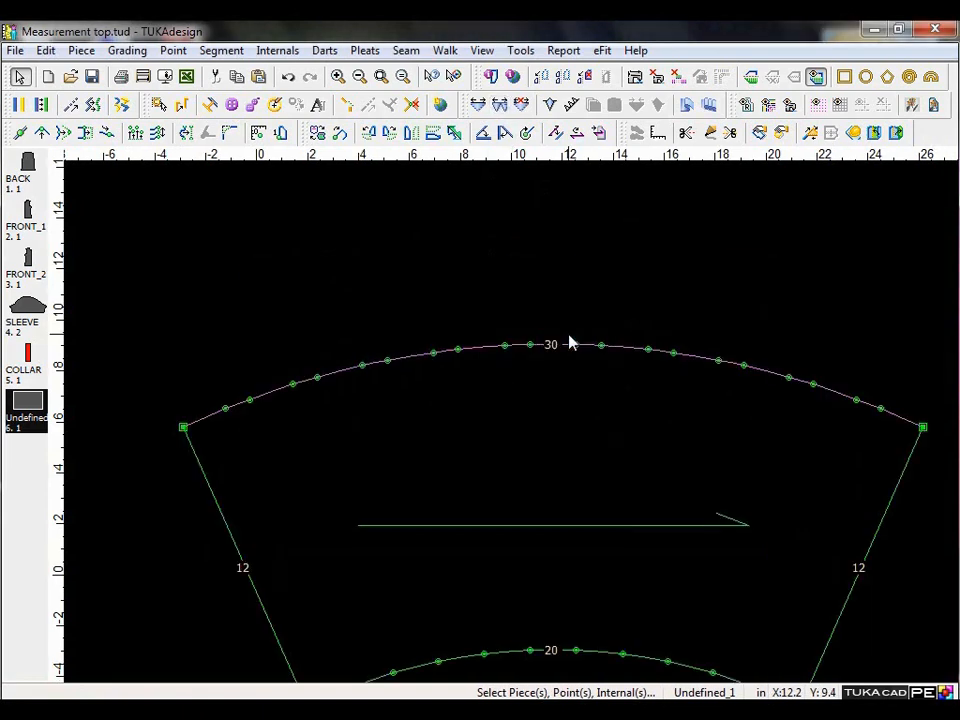
pyautogui.moveTo(495, 424); pyautogui.dragTo(486, 337)
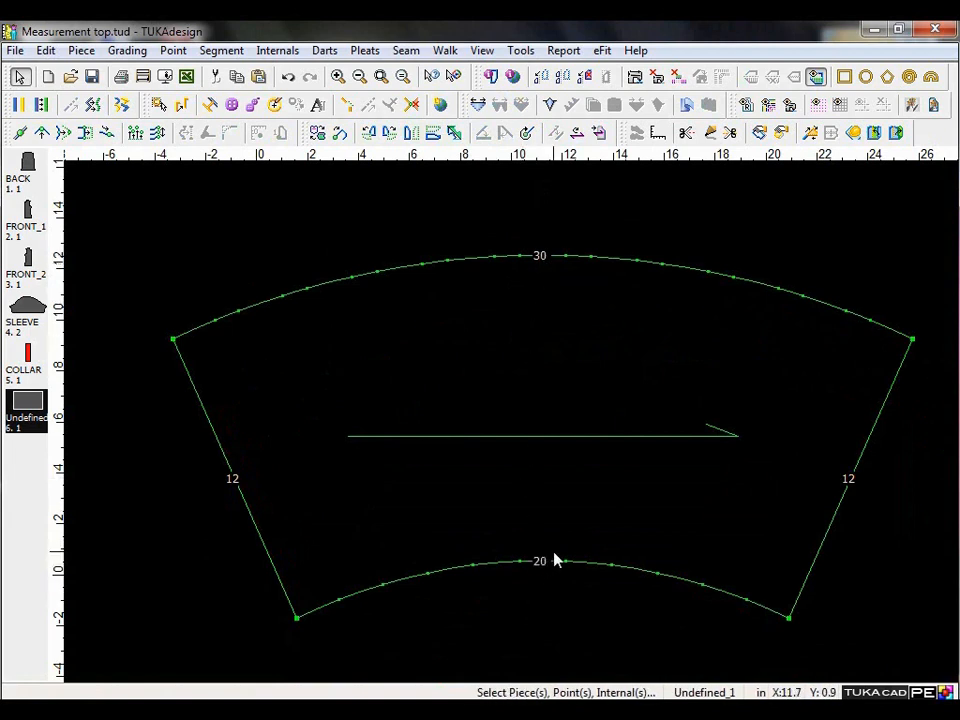
pyautogui.click(542, 77)
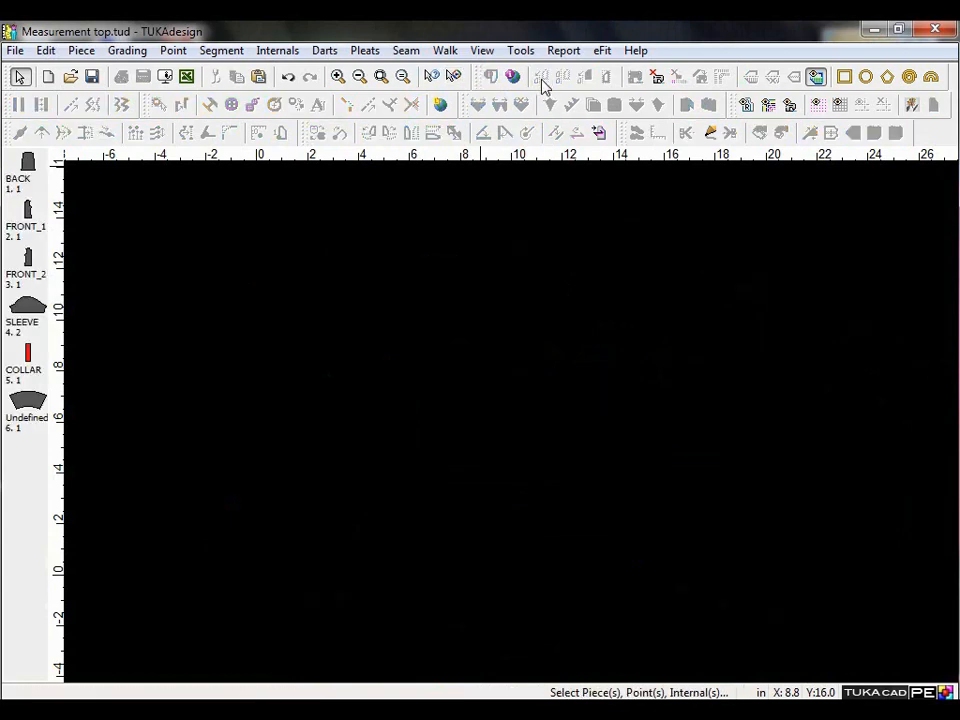
# Create a clockwise ruffle with sew length 40, first width 1, last width 4, offset 0 and gap 1/2, and show it filled in the work area.
pyautogui.click(909, 78)
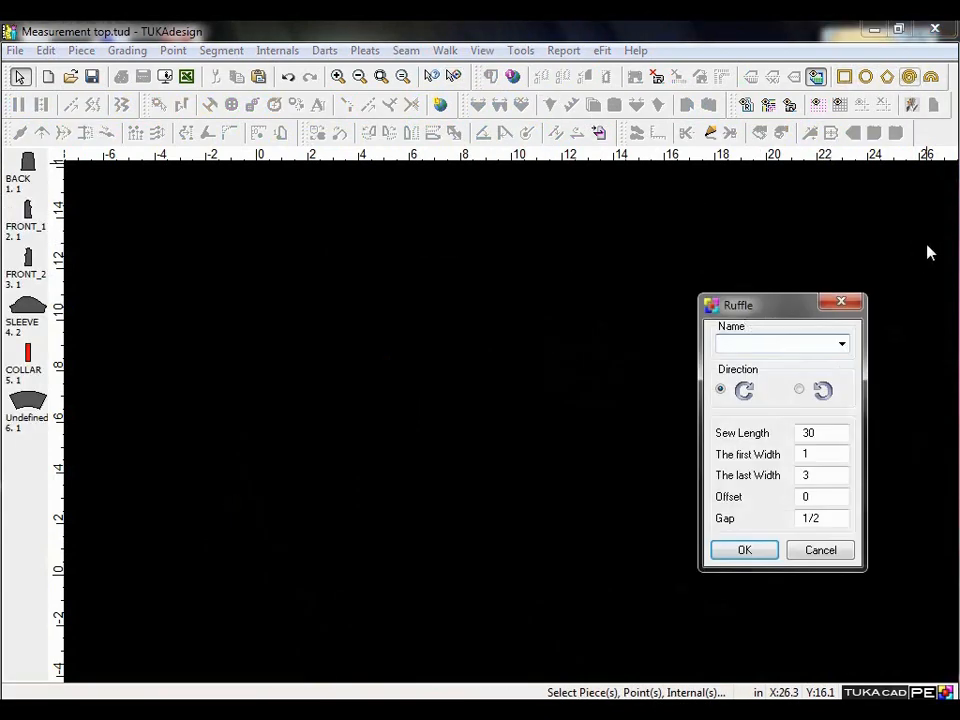
pyautogui.moveTo(777, 314); pyautogui.dragTo(306, 273)
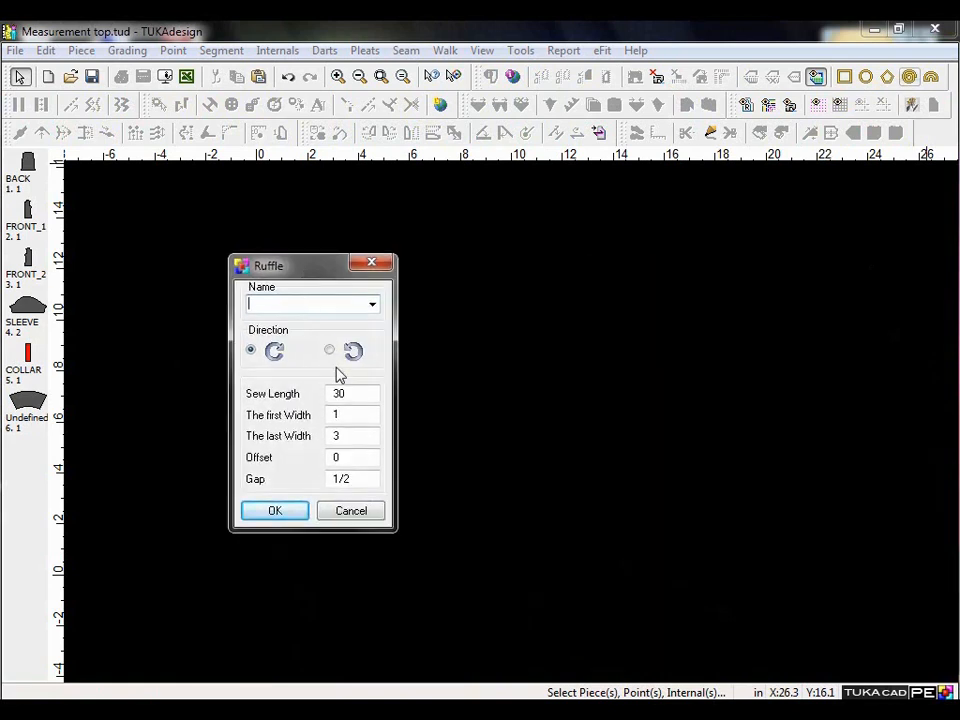
pyautogui.doubleClick(365, 393)
pyautogui.write('40')
pyautogui.click(348, 415)
pyautogui.doubleClick(353, 437)
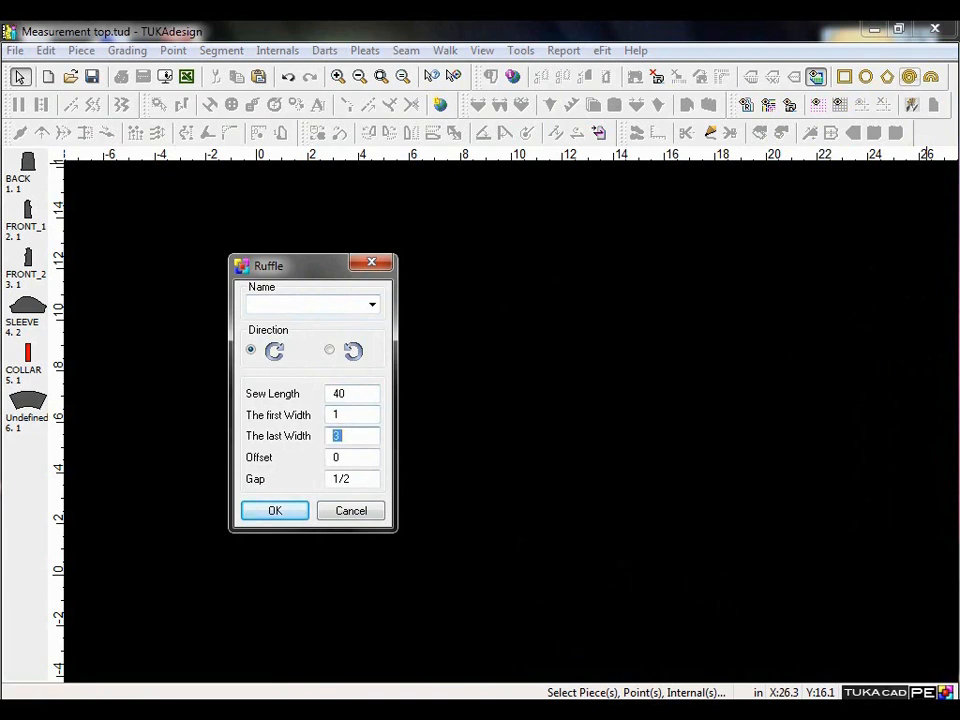
pyautogui.write('4')
pyautogui.doubleClick(349, 458)
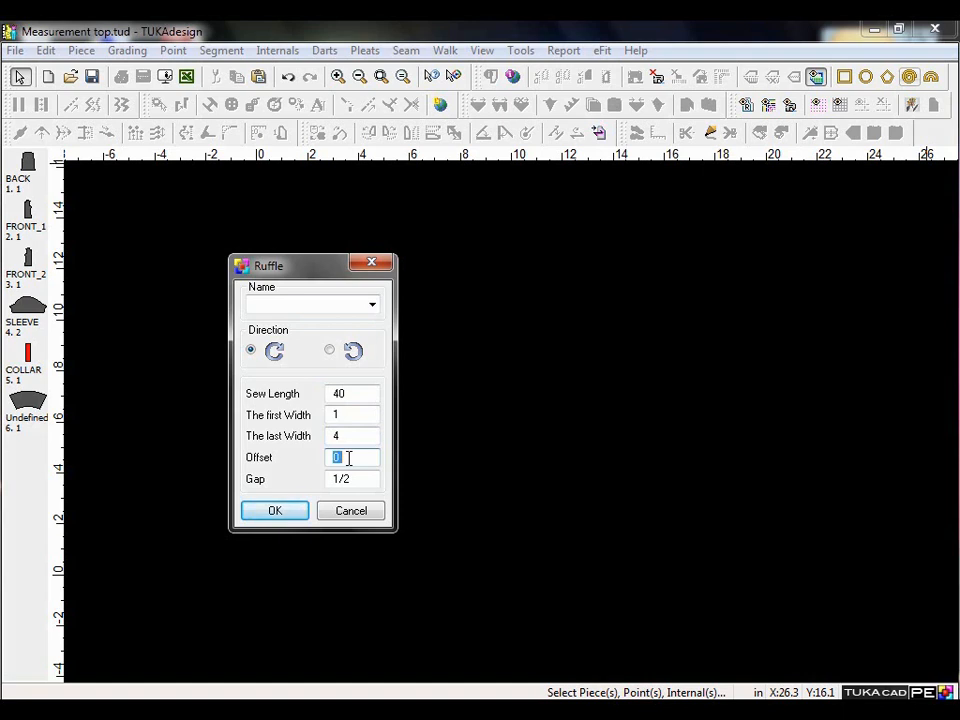
pyautogui.click(355, 479)
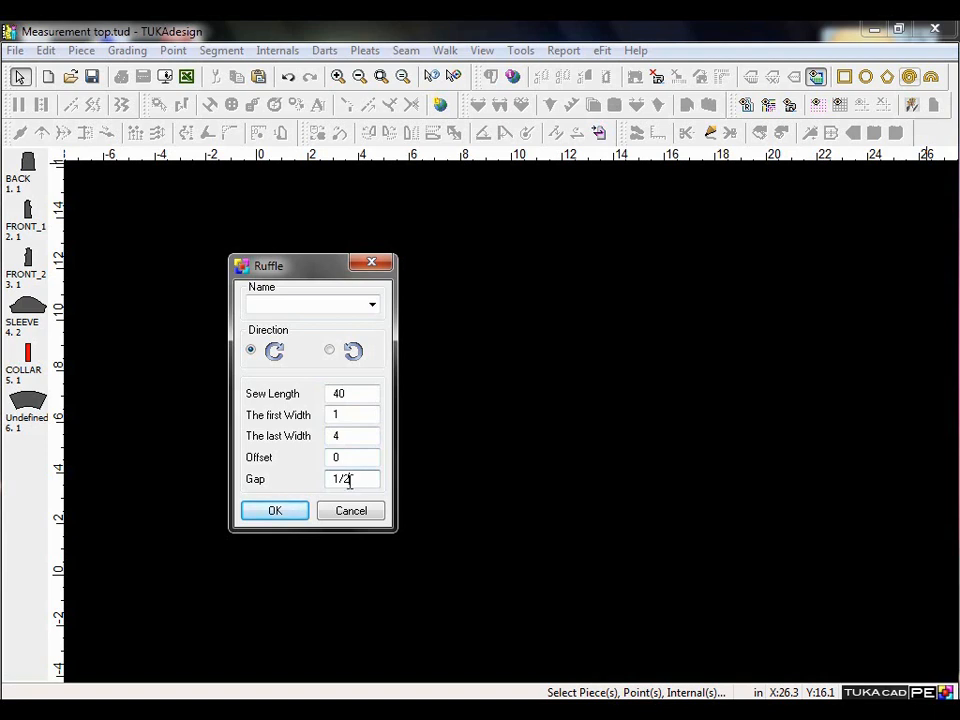
pyautogui.click(279, 512)
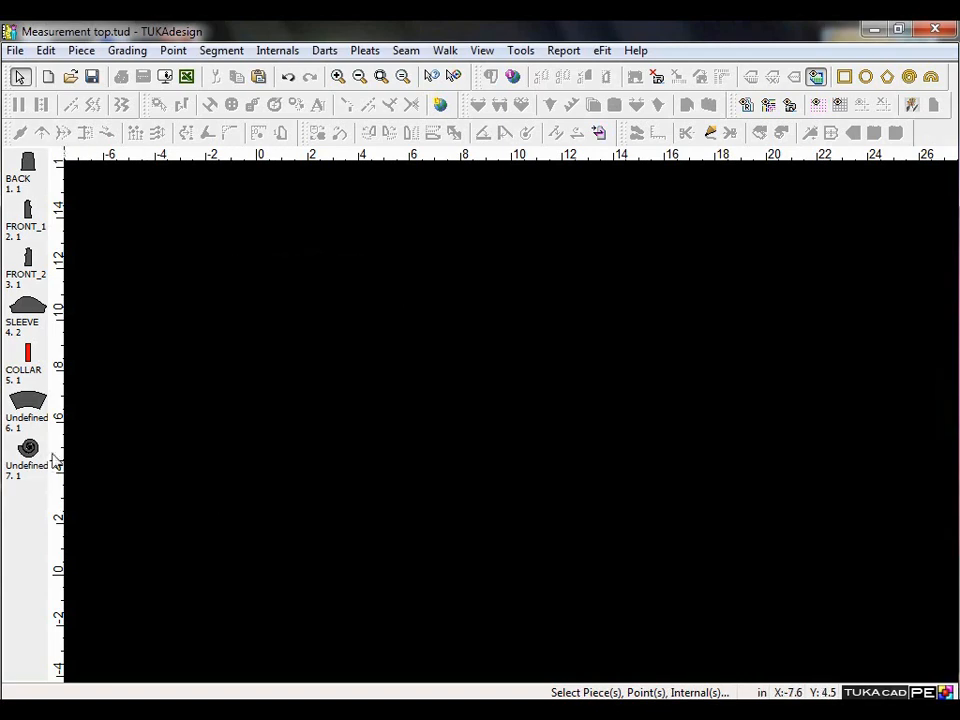
pyautogui.click(28, 449)
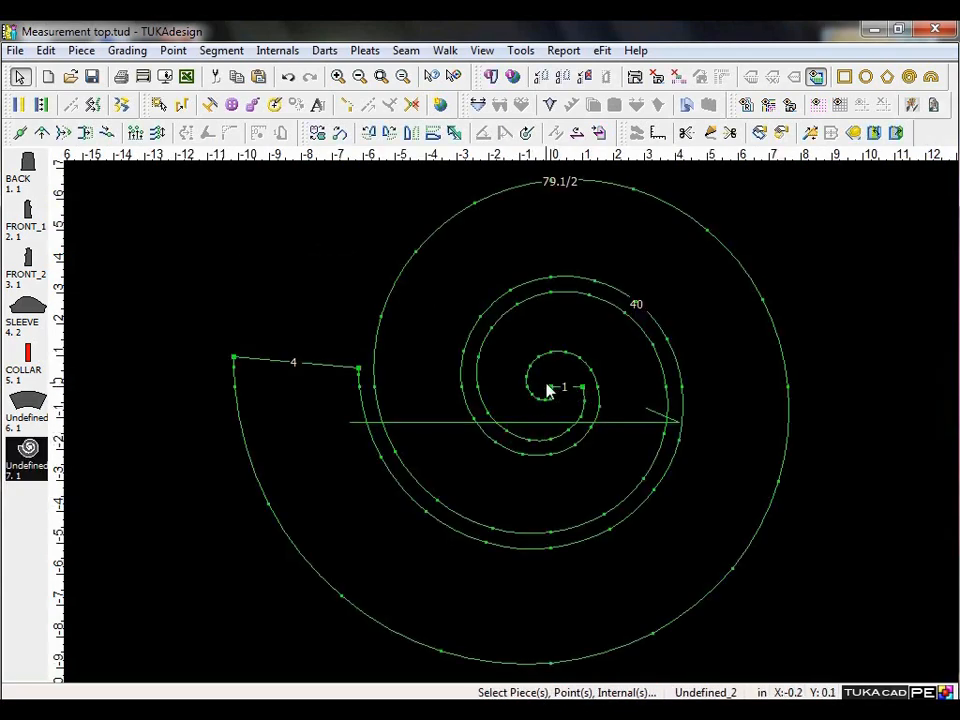
pyautogui.click(594, 205)
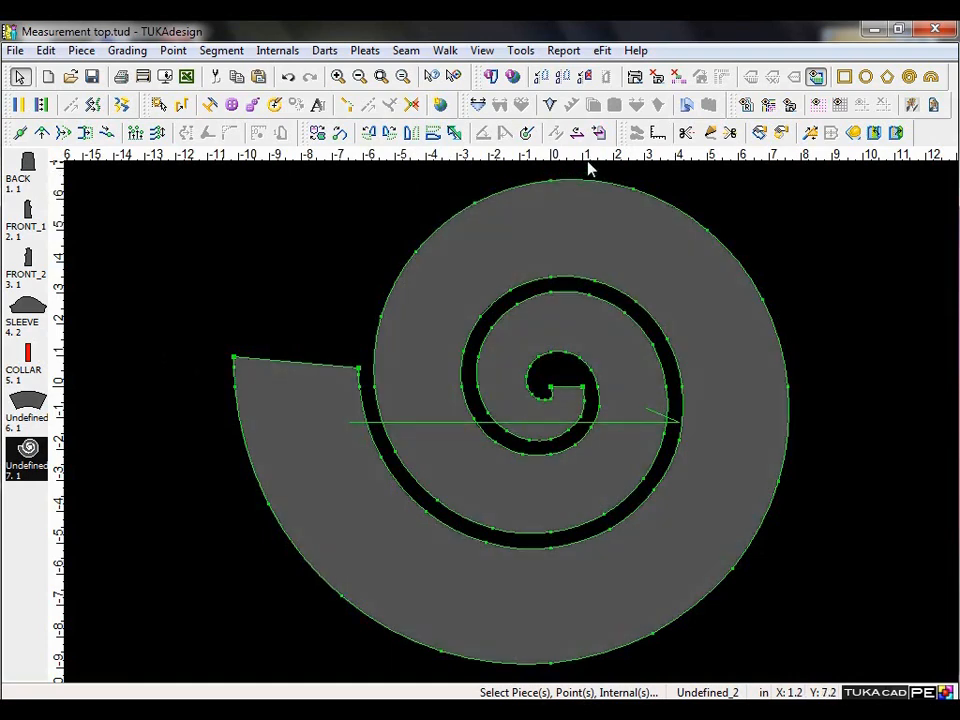